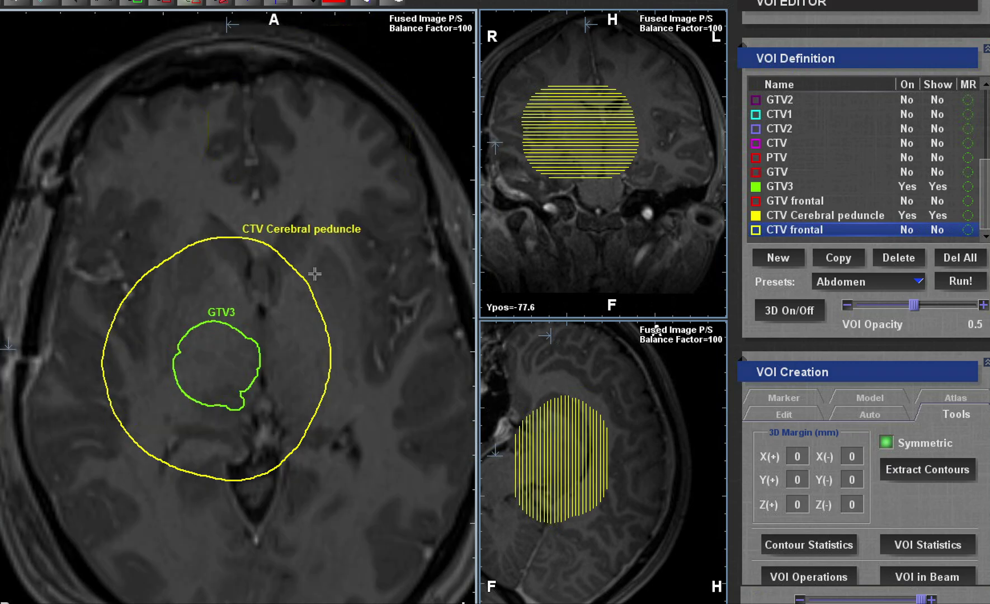
- Examine the CTV Cerebral peduncle and GTV3 contours across the axial MR slices, from the ventricles down to the brainstem
{"action": "scroll", "coordinate": [315, 274], "scroll_direction": "down", "scroll_amount": 3}
{"action": "scroll", "coordinate": [315, 274], "scroll_direction": "down", "scroll_amount": 3}
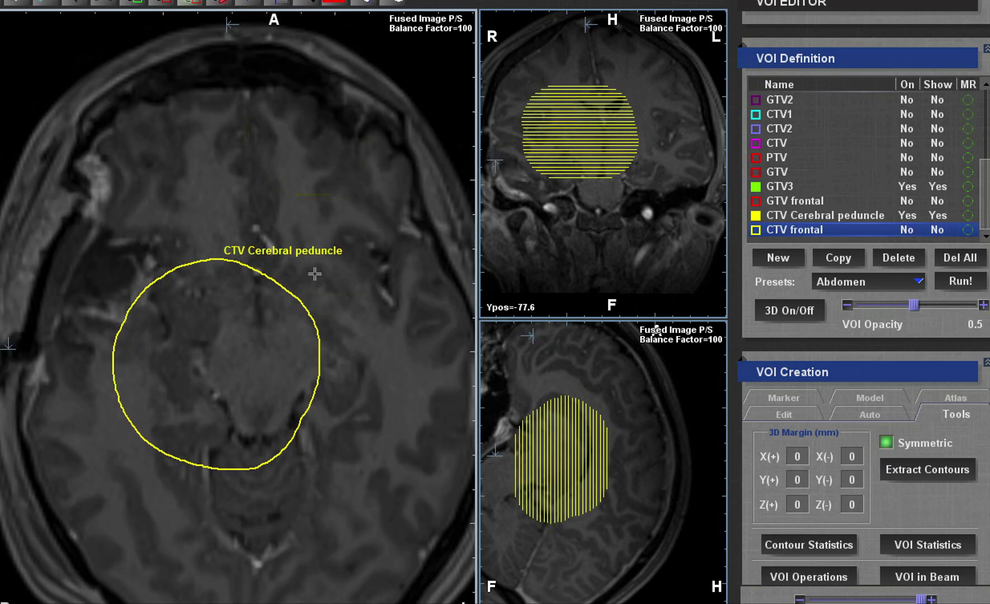
{"action": "scroll", "coordinate": [296, 304], "scroll_direction": "up", "scroll_amount": 4}
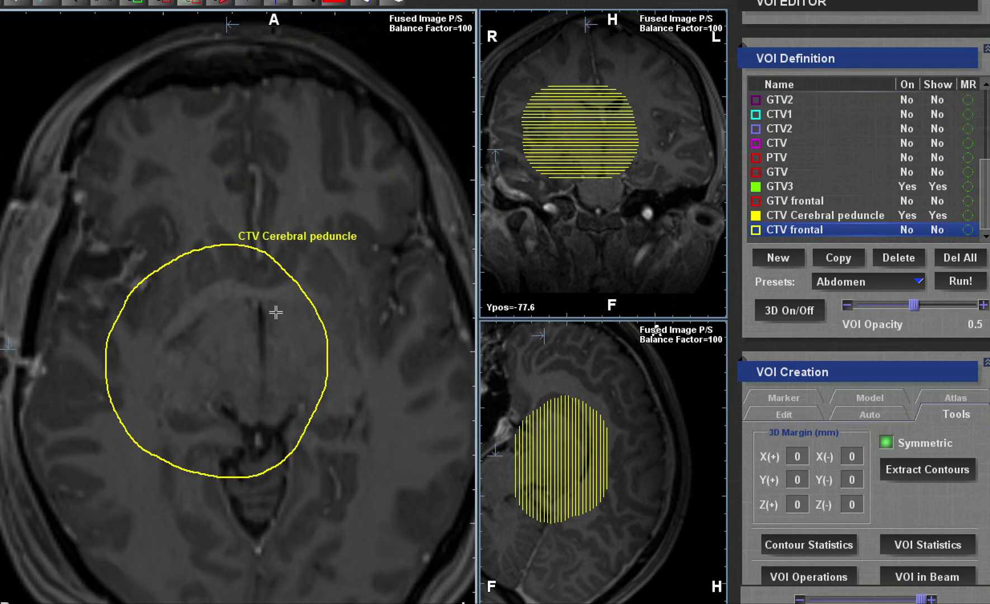
{"action": "scroll", "coordinate": [280, 309], "scroll_direction": "up", "scroll_amount": 3}
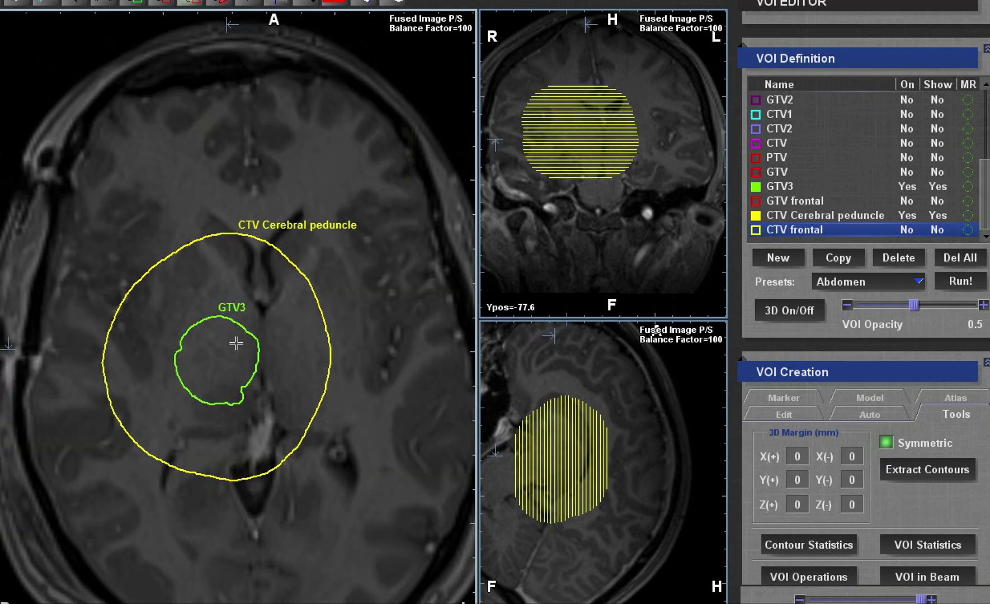
{"action": "scroll", "coordinate": [236, 343], "scroll_direction": "up", "scroll_amount": 3}
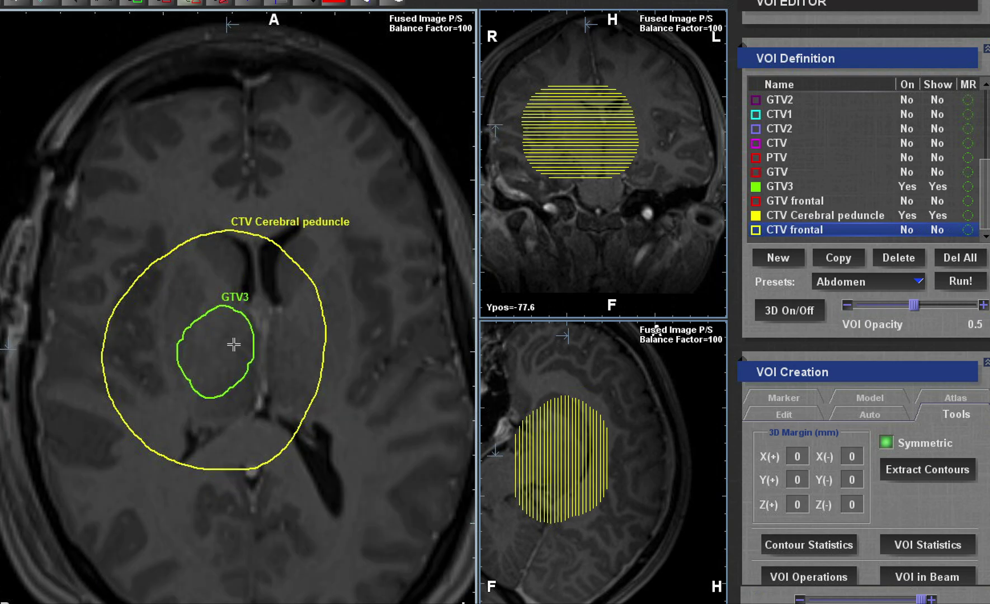
{"action": "scroll", "coordinate": [233, 344], "scroll_direction": "up", "scroll_amount": 3}
{"action": "scroll", "coordinate": [235, 342], "scroll_direction": "up", "scroll_amount": 5}
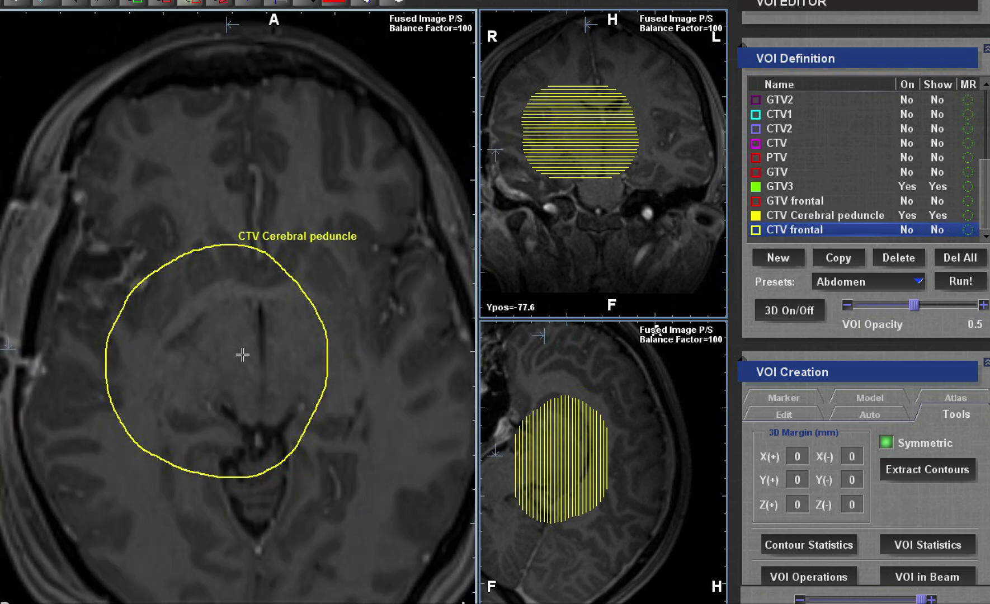
{"action": "scroll", "coordinate": [240, 354], "scroll_direction": "up", "scroll_amount": 5}
{"action": "scroll", "coordinate": [241, 355], "scroll_direction": "up", "scroll_amount": 5}
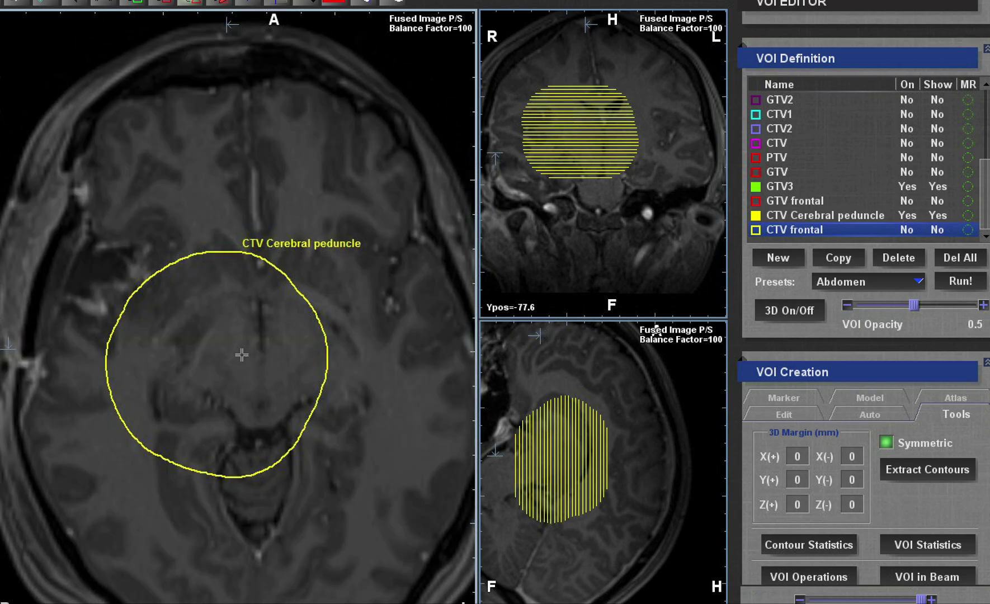
{"action": "scroll", "coordinate": [250, 384], "scroll_direction": "up", "scroll_amount": 3}
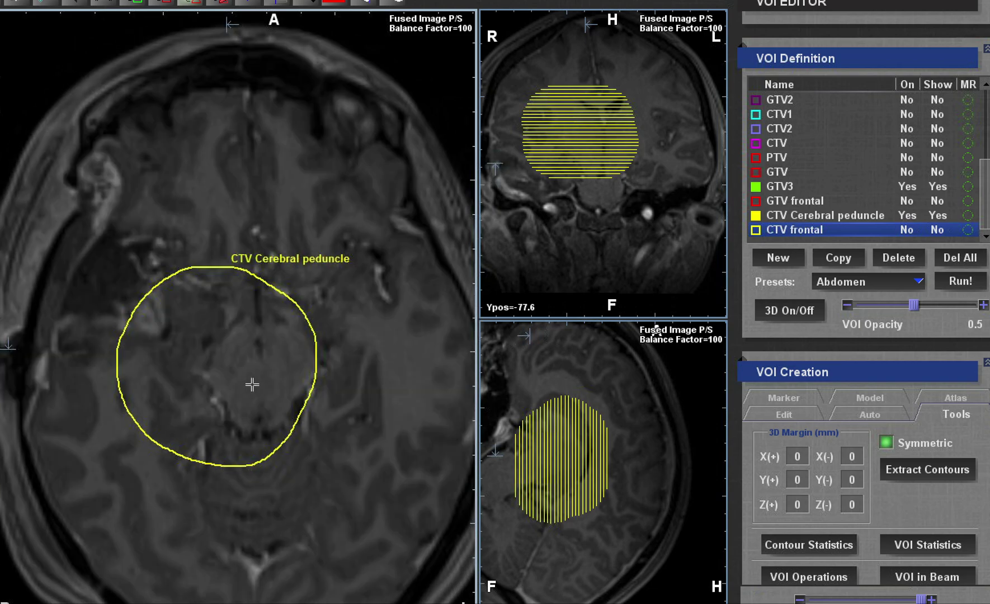
{"action": "scroll", "coordinate": [252, 384], "scroll_direction": "down", "scroll_amount": 3}
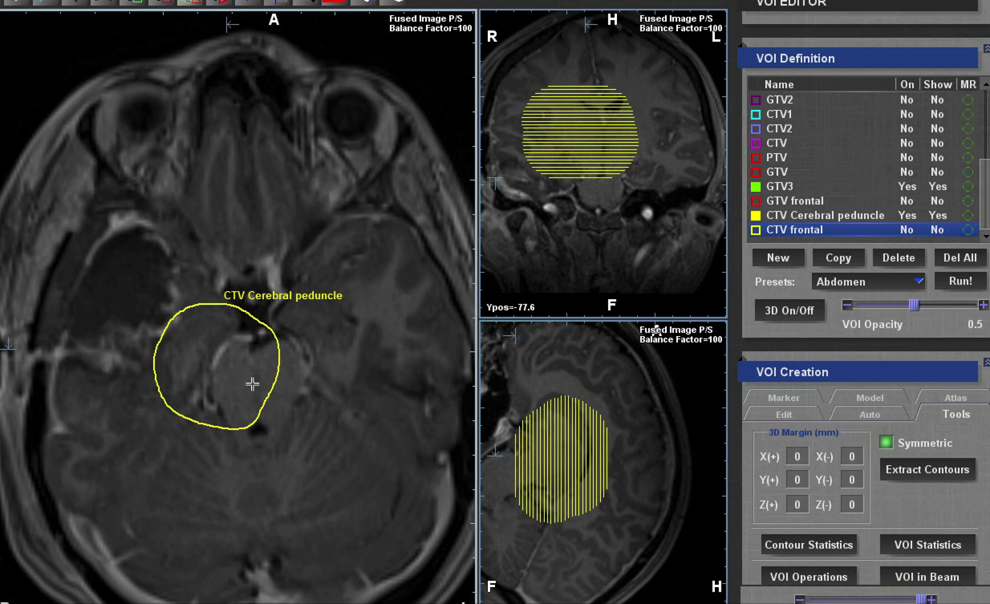
{"action": "scroll", "coordinate": [252, 383], "scroll_direction": "down", "scroll_amount": 2}
{"action": "scroll", "coordinate": [250, 383], "scroll_direction": "down", "scroll_amount": 2}
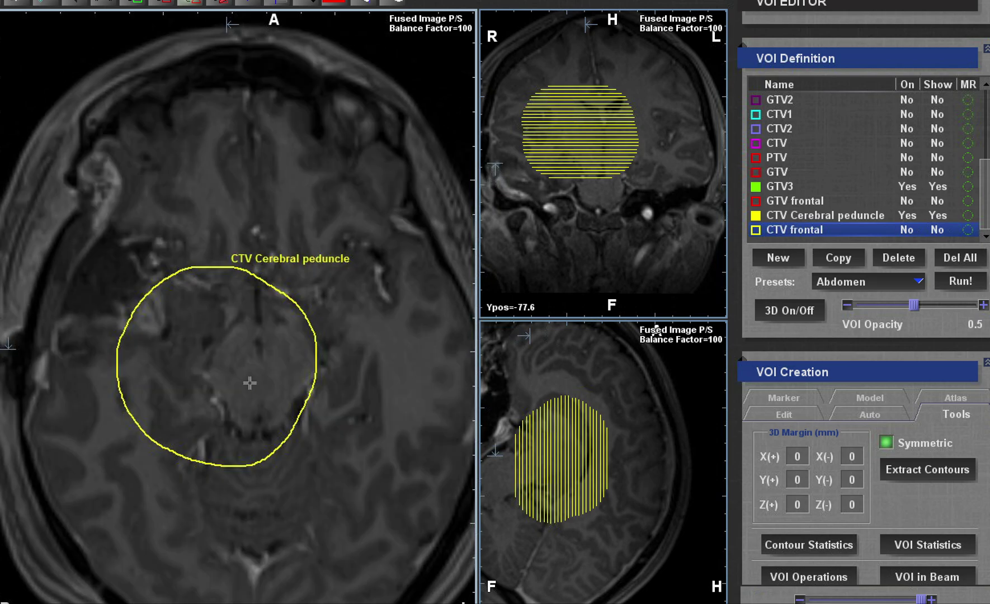
{"action": "scroll", "coordinate": [249, 382], "scroll_direction": "down", "scroll_amount": 1}
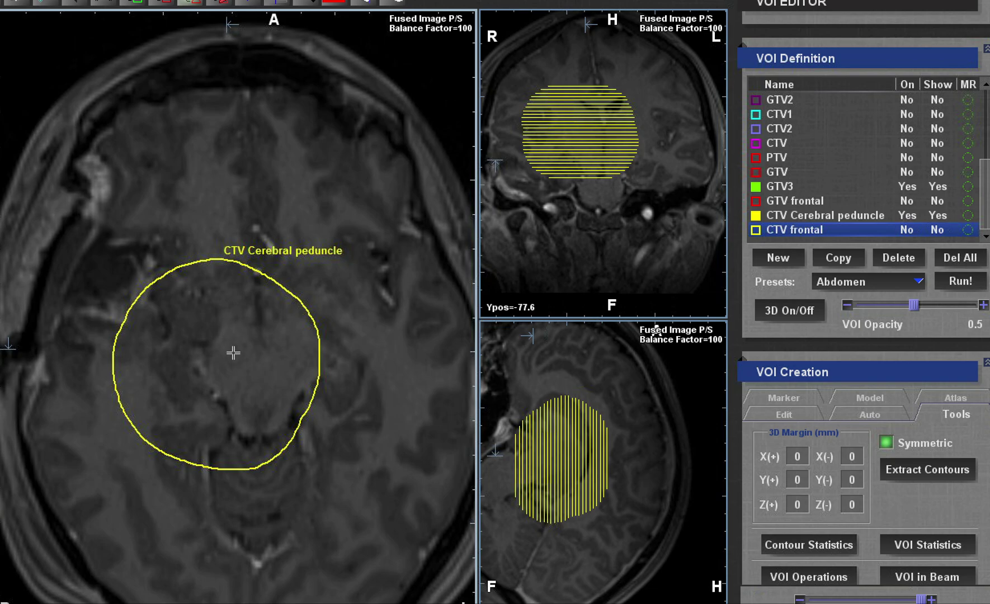
{"action": "scroll", "coordinate": [232, 354], "scroll_direction": "down", "scroll_amount": 1}
{"action": "scroll", "coordinate": [232, 353], "scroll_direction": "down", "scroll_amount": 1}
{"action": "scroll", "coordinate": [229, 346], "scroll_direction": "down", "scroll_amount": 1}
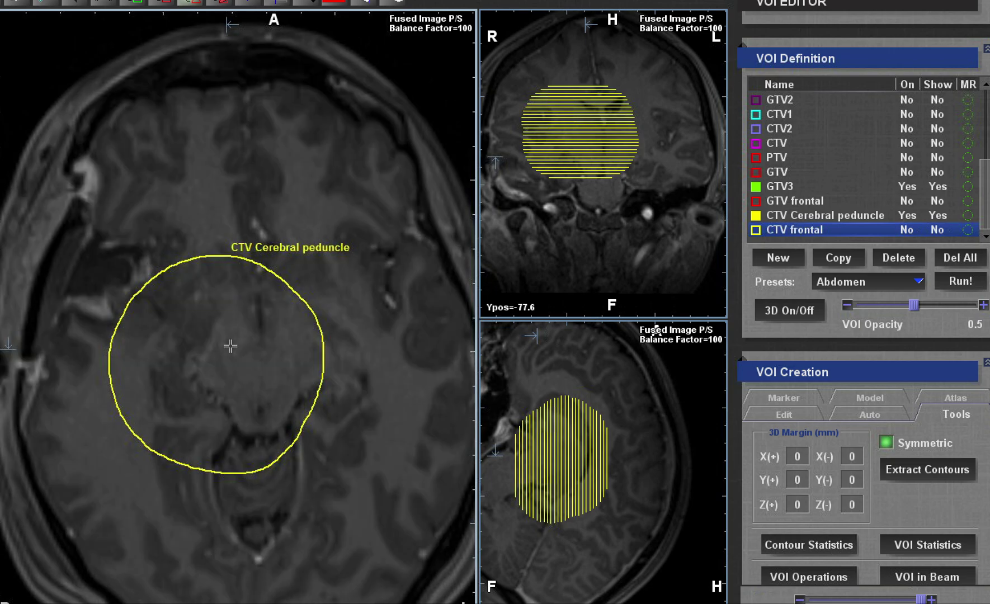
{"action": "scroll", "coordinate": [228, 332], "scroll_direction": "down", "scroll_amount": 1}
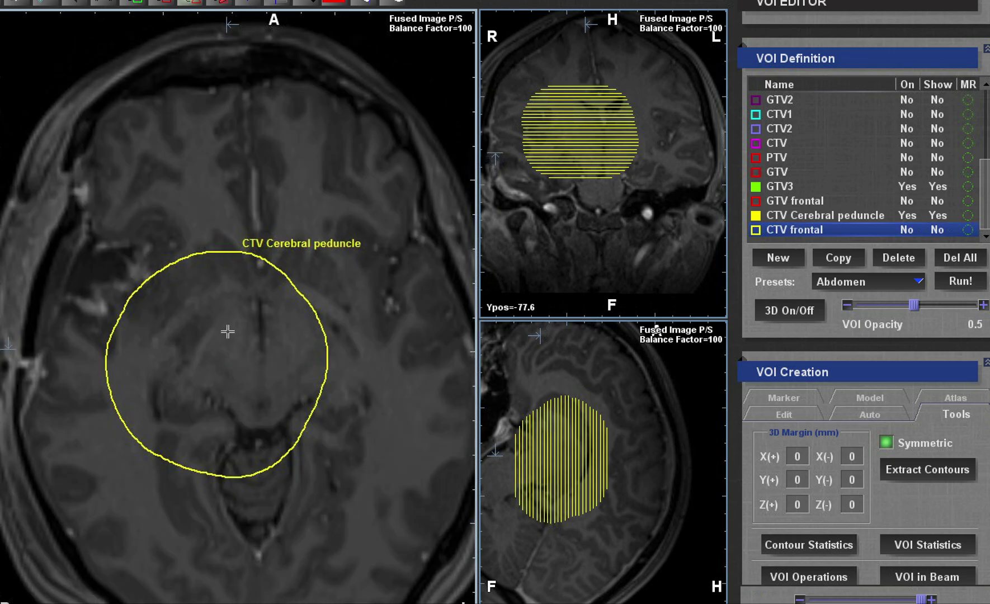
{"action": "scroll", "coordinate": [228, 332], "scroll_direction": "down", "scroll_amount": 1}
{"action": "scroll", "coordinate": [227, 333], "scroll_direction": "down", "scroll_amount": 3}
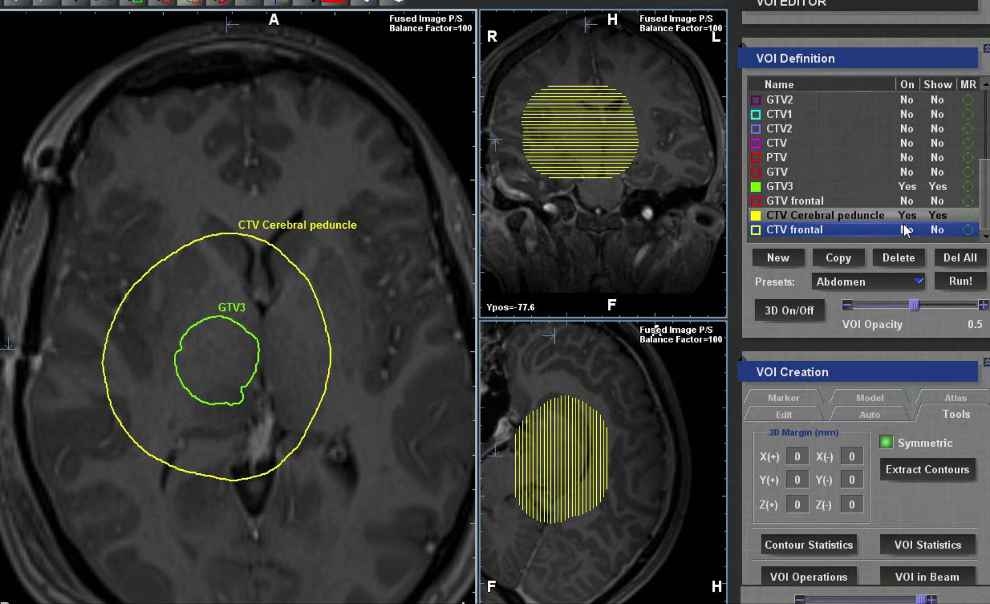
- Turn off and hide the CTV frontal, CTV Cerebral peduncle and GTV3 structures, leaving the MR images free of contours
{"action": "left_click", "coordinate": [904, 229]}
{"action": "left_click", "coordinate": [906, 215]}
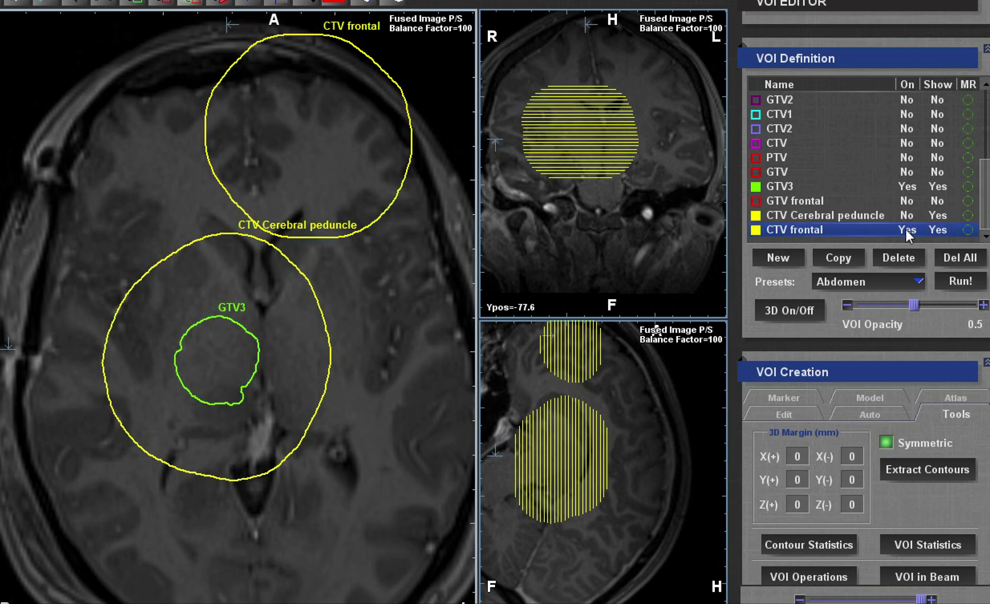
{"action": "left_click", "coordinate": [934, 229]}
{"action": "left_click", "coordinate": [938, 215]}
{"action": "left_click", "coordinate": [908, 188]}
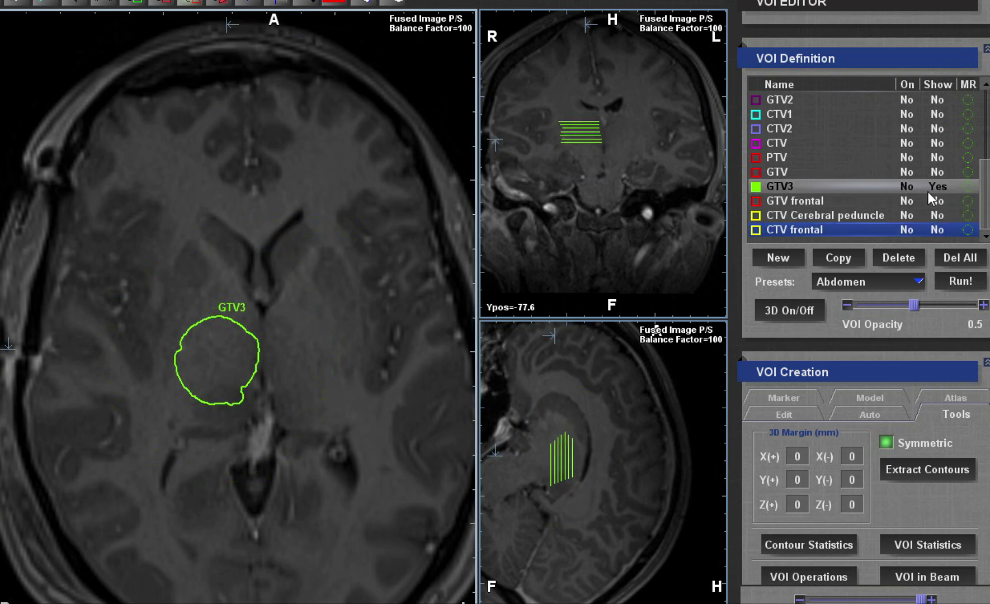
{"action": "left_click", "coordinate": [937, 187]}
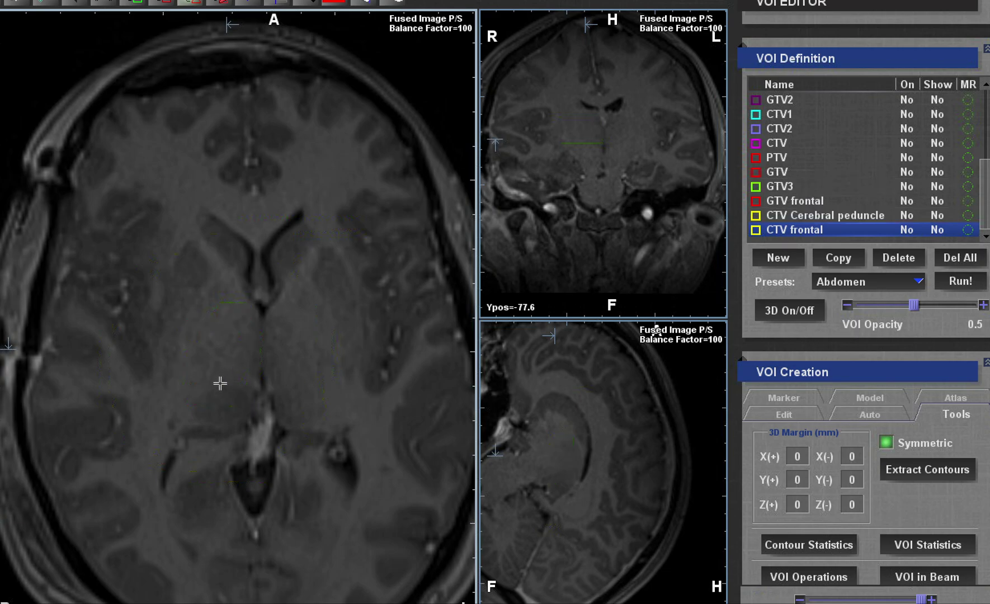
- Examine the thalamus and cerebral peduncle anatomy on the axial MR slices without contour overlays
{"action": "scroll", "coordinate": [220, 384], "scroll_direction": "down", "scroll_amount": 5}
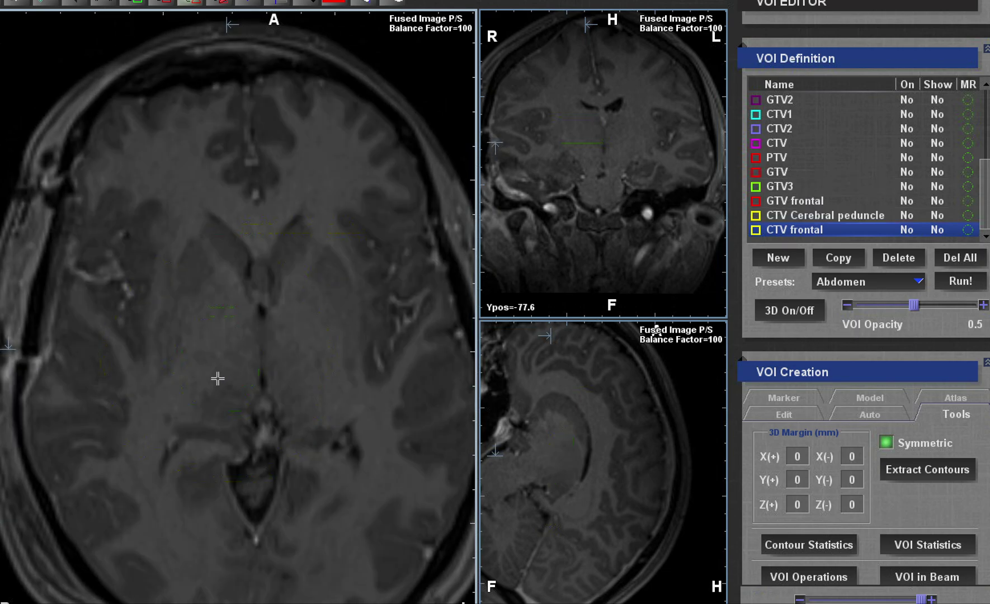
{"action": "scroll", "coordinate": [217, 378], "scroll_direction": "down", "scroll_amount": 5}
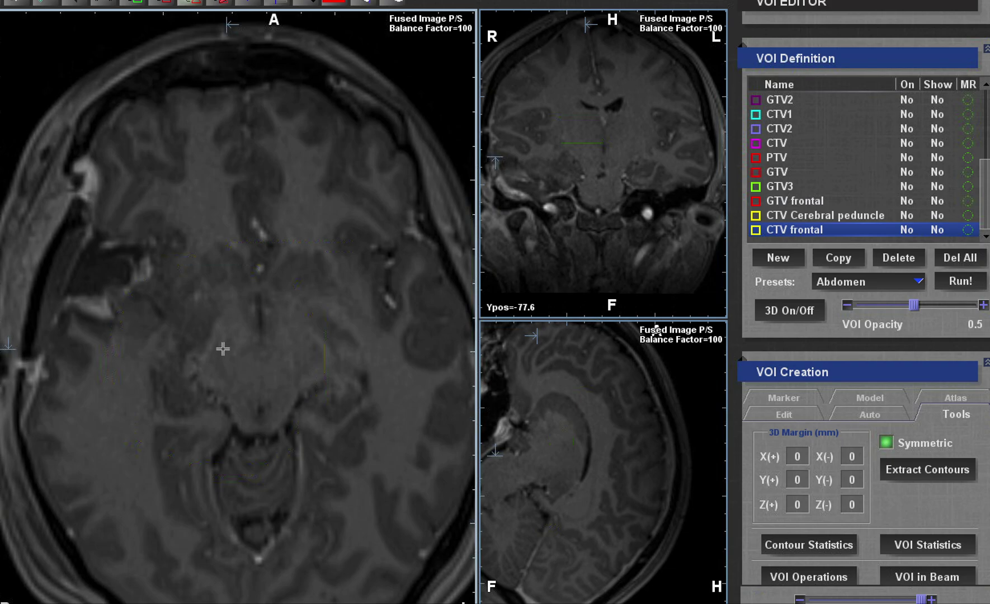
{"action": "scroll", "coordinate": [223, 349], "scroll_direction": "up", "scroll_amount": 2}
{"action": "scroll", "coordinate": [223, 349], "scroll_direction": "up", "scroll_amount": 3}
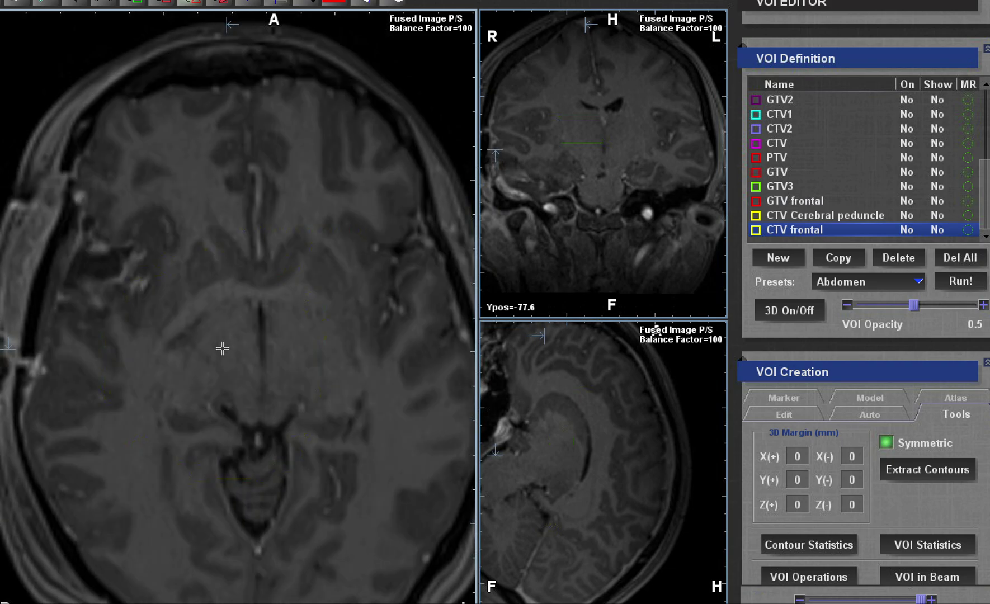
{"action": "scroll", "coordinate": [230, 338], "scroll_direction": "down", "scroll_amount": 3}
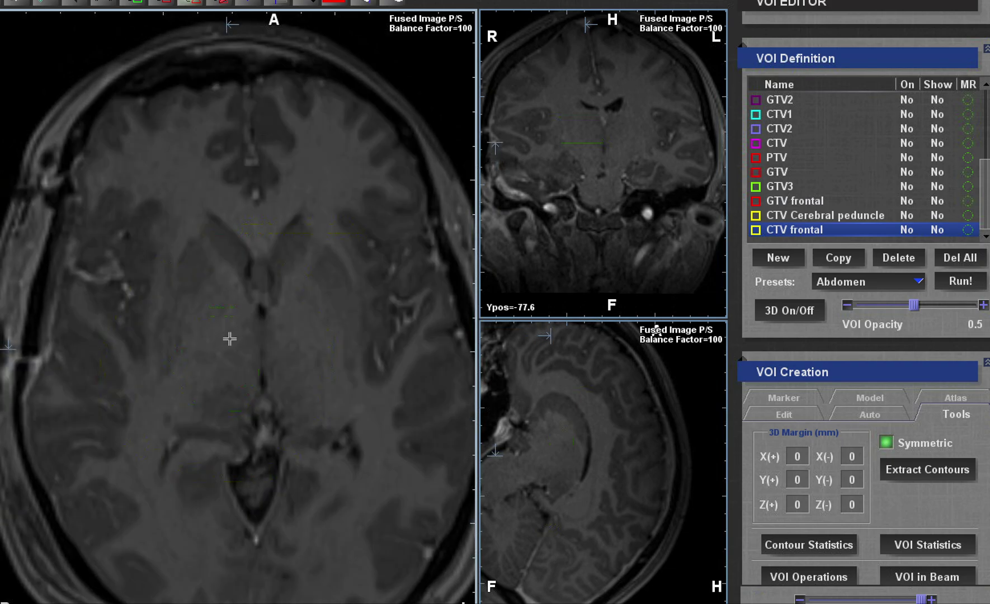
{"action": "scroll", "coordinate": [227, 345], "scroll_direction": "up", "scroll_amount": 4}
{"action": "scroll", "coordinate": [227, 319], "scroll_direction": "down", "scroll_amount": 3}
{"action": "scroll", "coordinate": [227, 320], "scroll_direction": "down", "scroll_amount": 4}
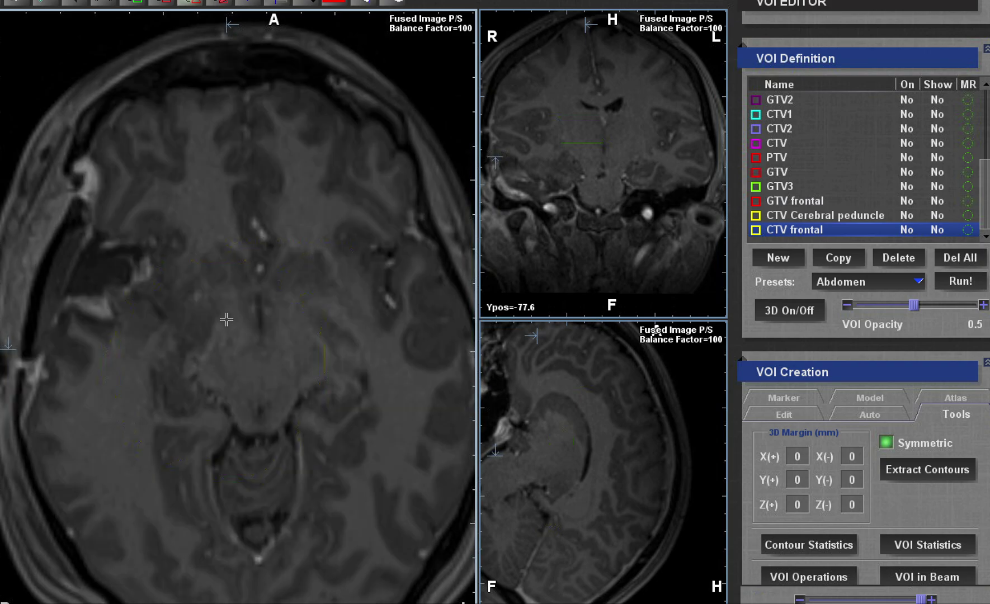
{"action": "scroll", "coordinate": [226, 319], "scroll_direction": "down", "scroll_amount": 2}
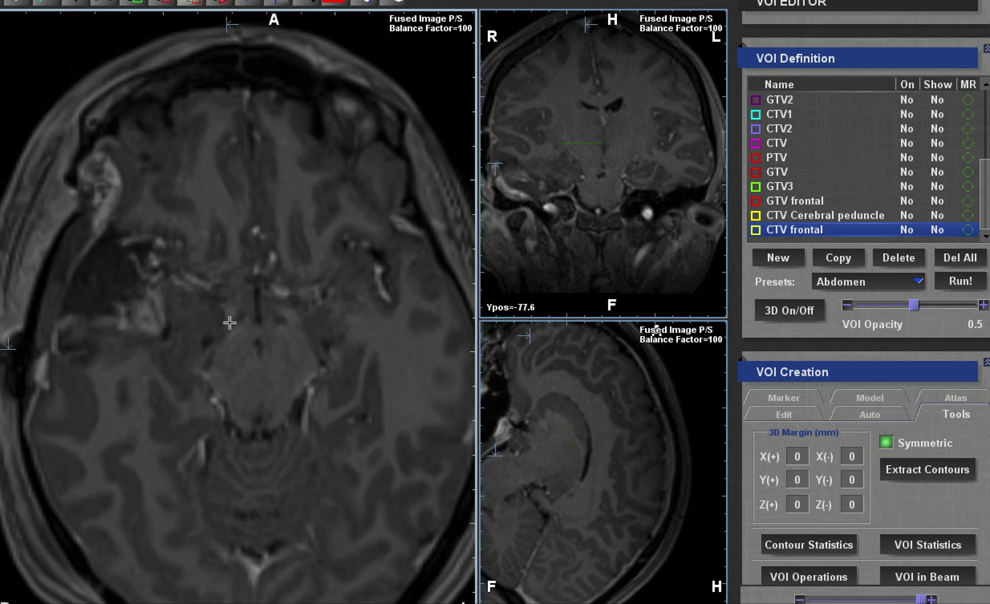
{"action": "scroll", "coordinate": [229, 323], "scroll_direction": "up", "scroll_amount": 3}
{"action": "scroll", "coordinate": [230, 323], "scroll_direction": "up", "scroll_amount": 3}
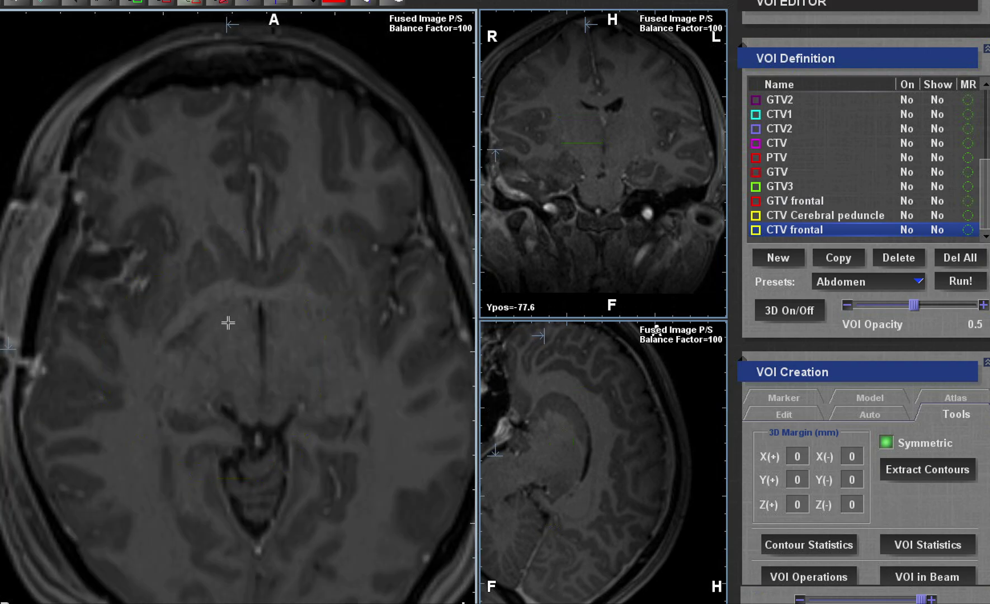
{"action": "scroll", "coordinate": [225, 319], "scroll_direction": "up", "scroll_amount": 2}
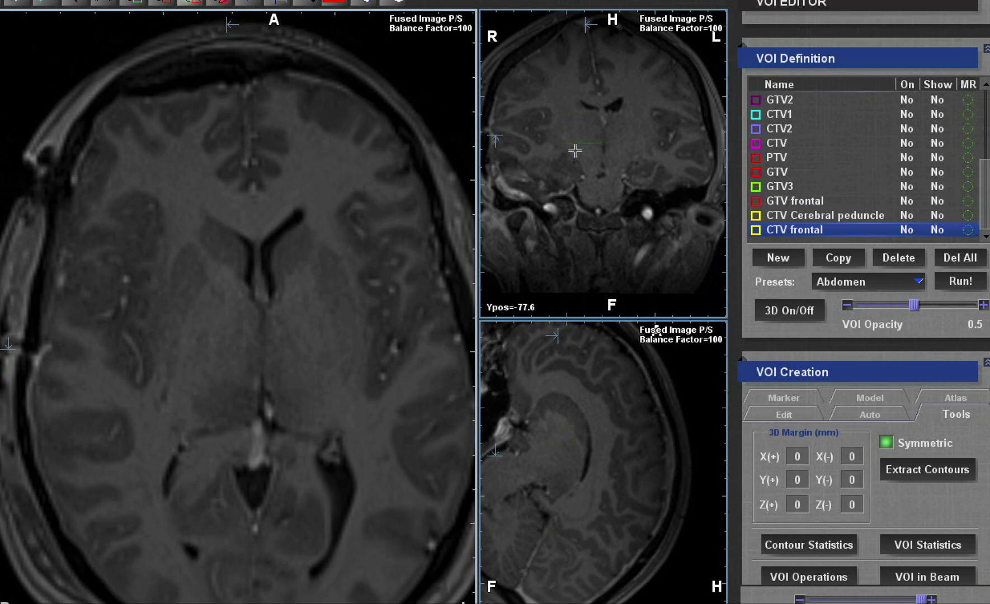
- Turn on the GTV3 and CTV Cerebral peduncle structures and activate the Modify Circle contour-editing tool
{"action": "left_click", "coordinate": [911, 185]}
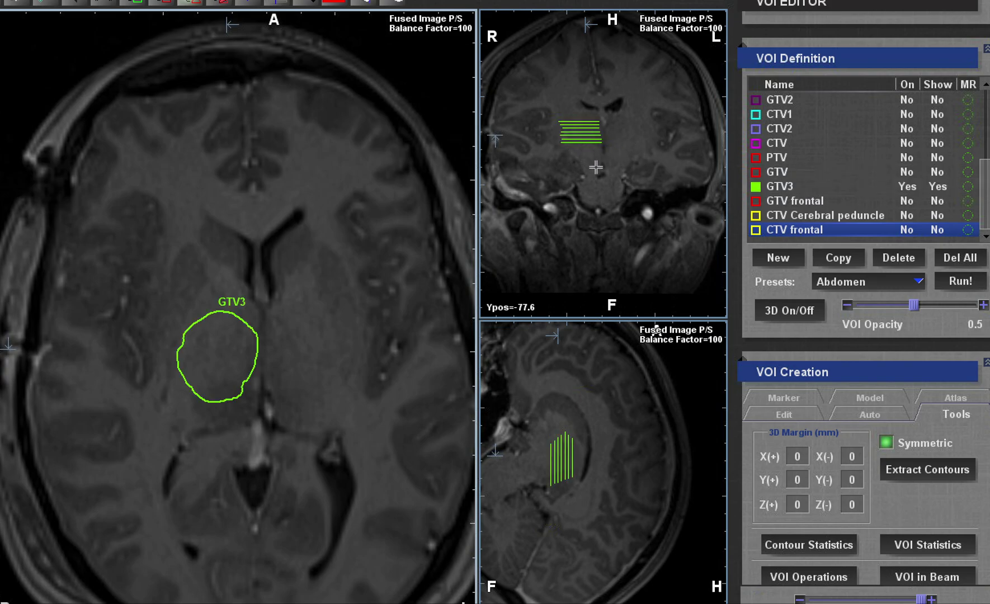
{"action": "left_click", "coordinate": [907, 215]}
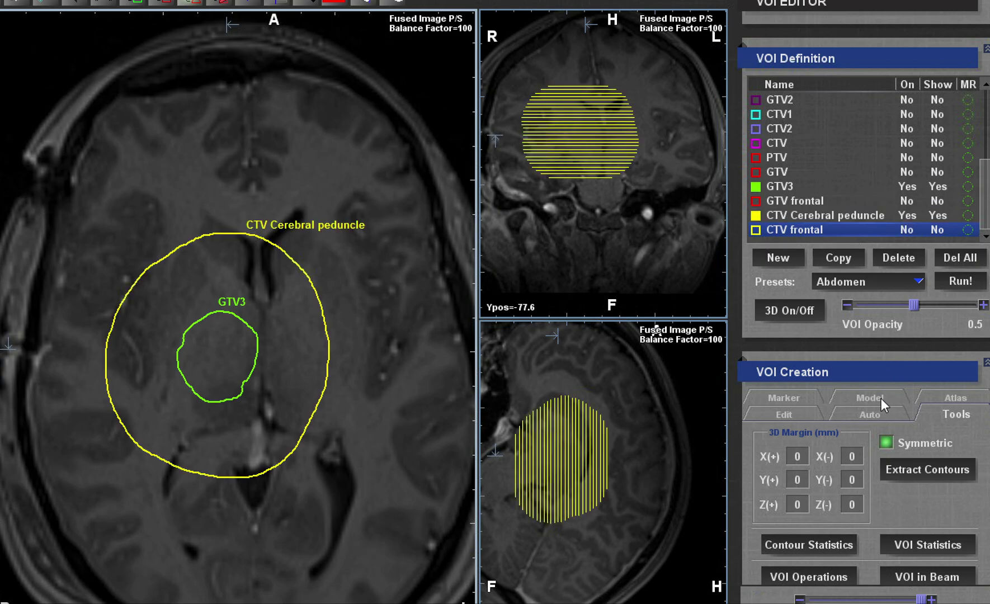
{"action": "left_click", "coordinate": [788, 414]}
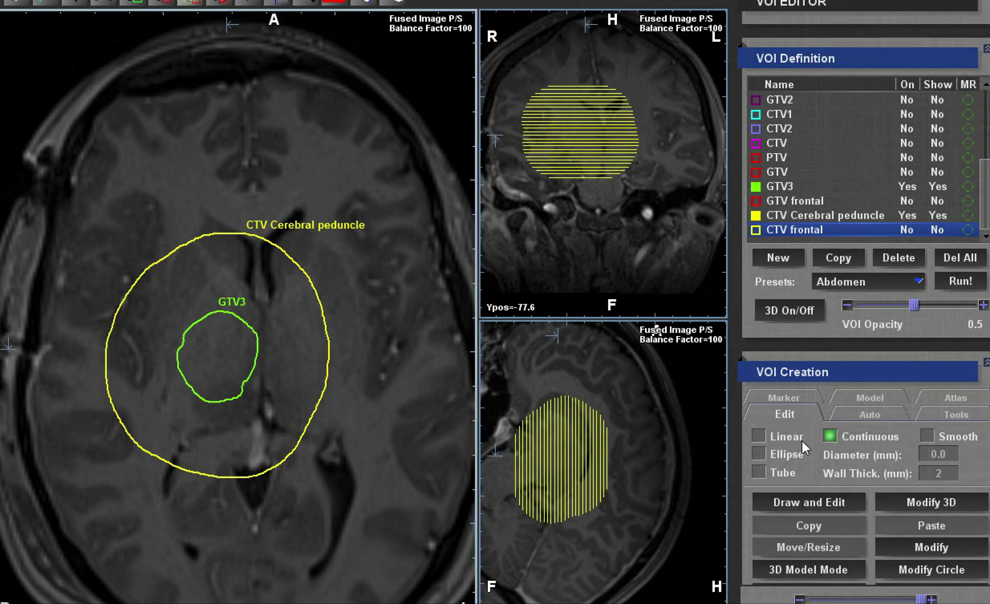
{"action": "left_click", "coordinate": [903, 571]}
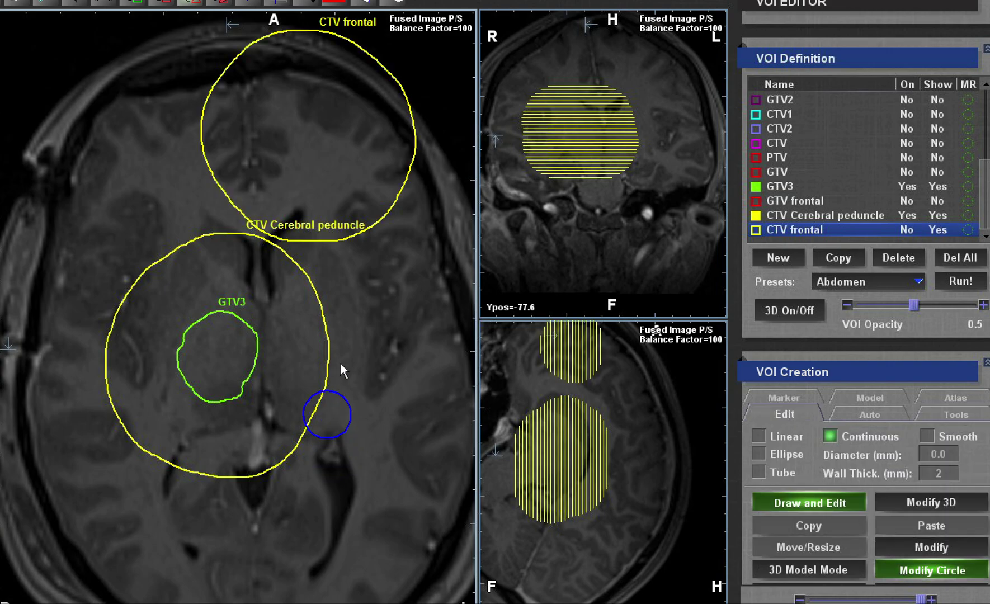
- Select the CTV Cerebral peduncle structure and activate Modify Circle for it on the lowest brainstem slice that carries its contour
{"action": "scroll", "coordinate": [250, 402], "scroll_direction": "up", "scroll_amount": 5}
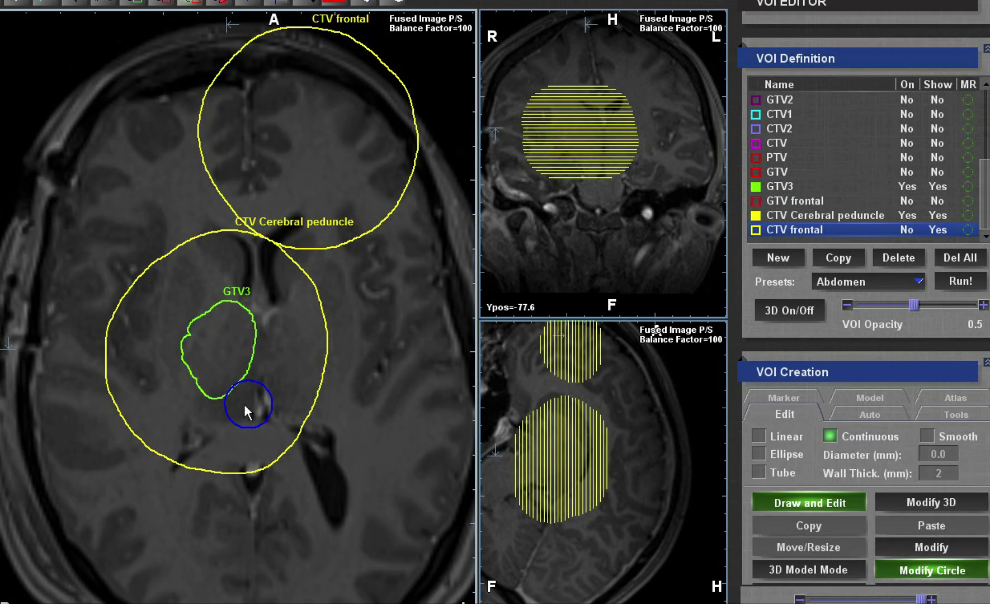
{"action": "scroll", "coordinate": [235, 414], "scroll_direction": "down", "scroll_amount": 5}
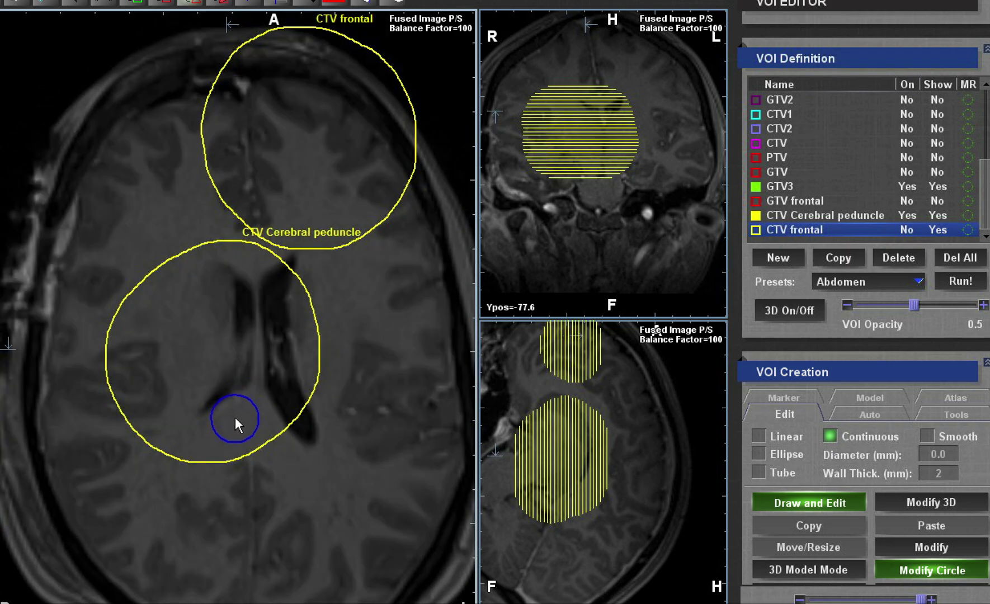
{"action": "scroll", "coordinate": [234, 417], "scroll_direction": "down", "scroll_amount": 4}
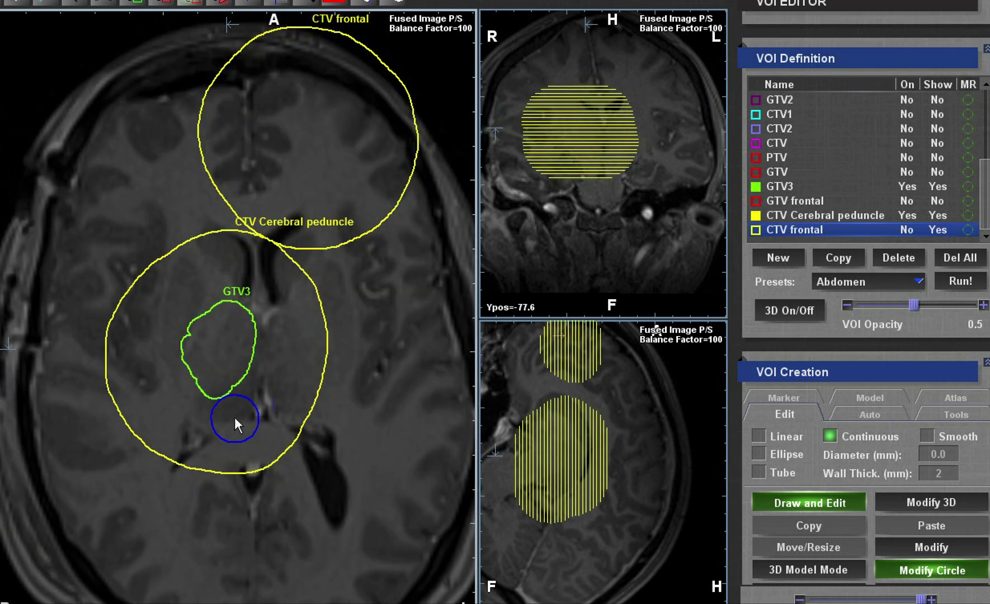
{"action": "scroll", "coordinate": [234, 416], "scroll_direction": "down", "scroll_amount": 5}
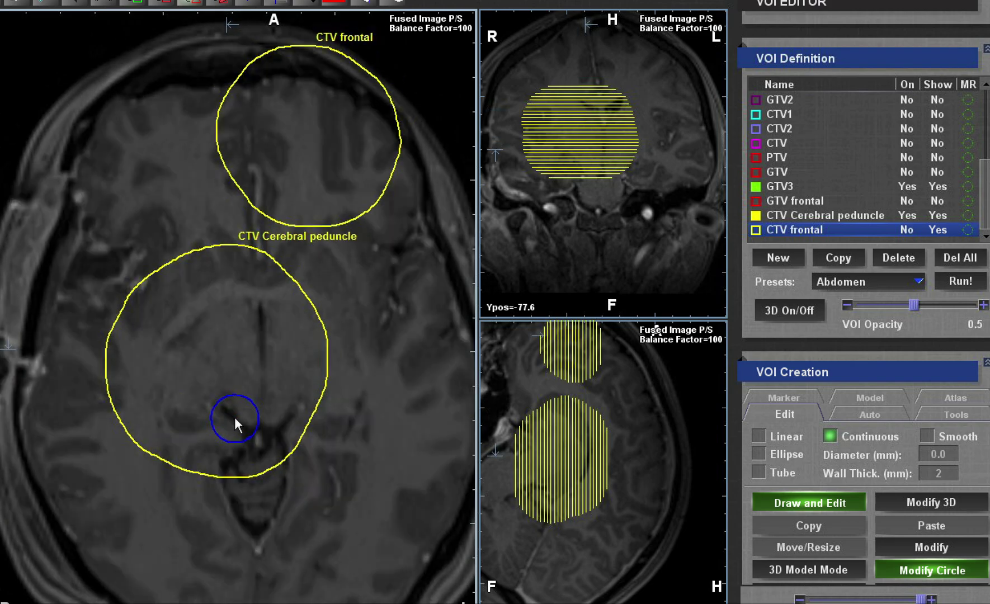
{"action": "scroll", "coordinate": [235, 417], "scroll_direction": "down", "scroll_amount": 4}
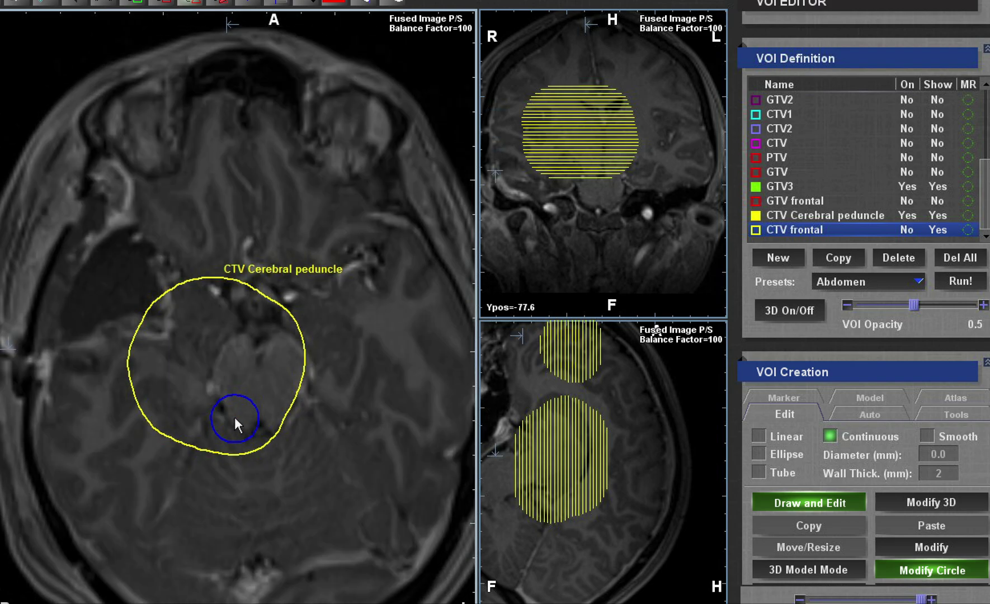
{"action": "scroll", "coordinate": [239, 407], "scroll_direction": "up", "scroll_amount": 2}
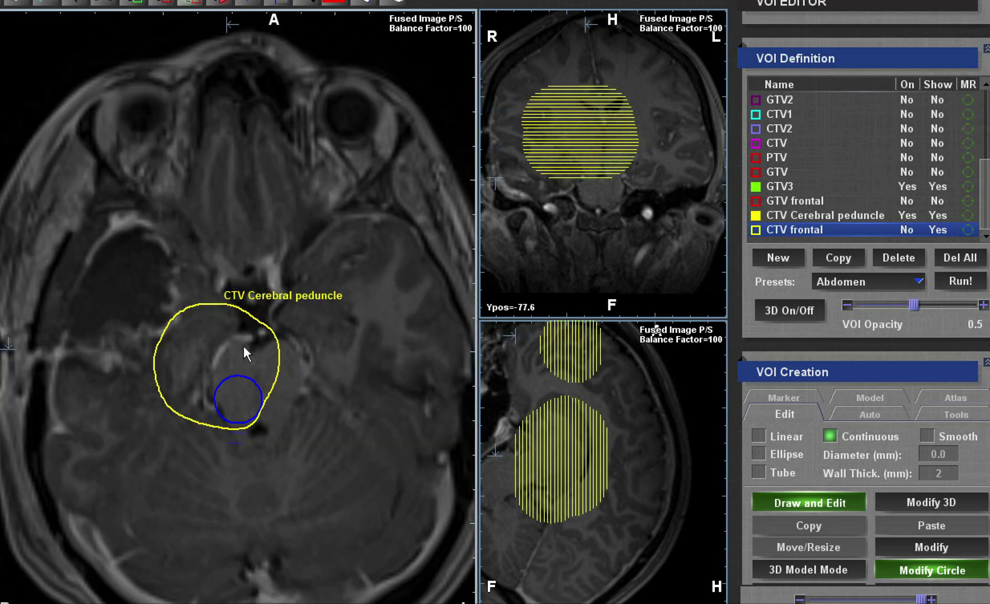
{"action": "mouse_move", "coordinate": [247, 347]}
{"action": "left_mouse_down"}
{"action": "mouse_move", "coordinate": [260, 325]}
{"action": "mouse_move", "coordinate": [238, 364]}
{"action": "mouse_move", "coordinate": [237, 404]}
{"action": "mouse_move", "coordinate": [250, 412]}
{"action": "mouse_move", "coordinate": [277, 341]}
{"action": "mouse_move", "coordinate": [269, 356]}
{"action": "left_mouse_up"}
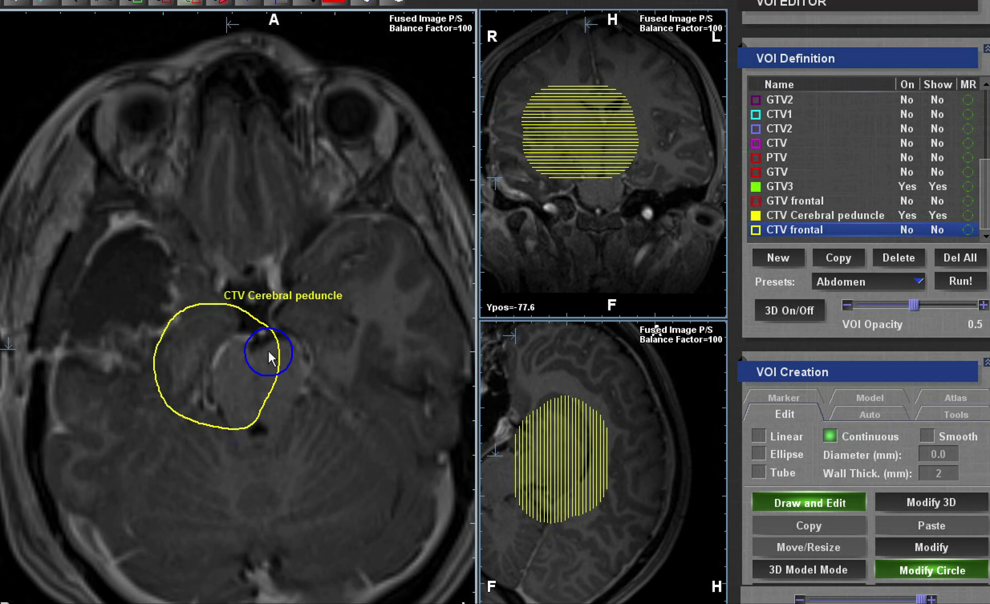
{"action": "left_click", "coordinate": [792, 212]}
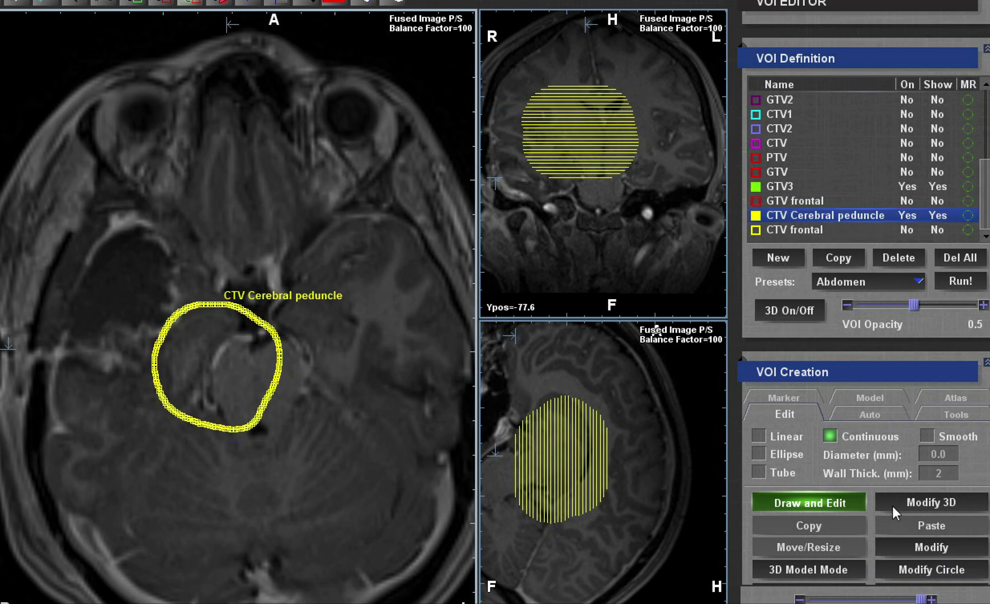
{"action": "left_click", "coordinate": [912, 566]}
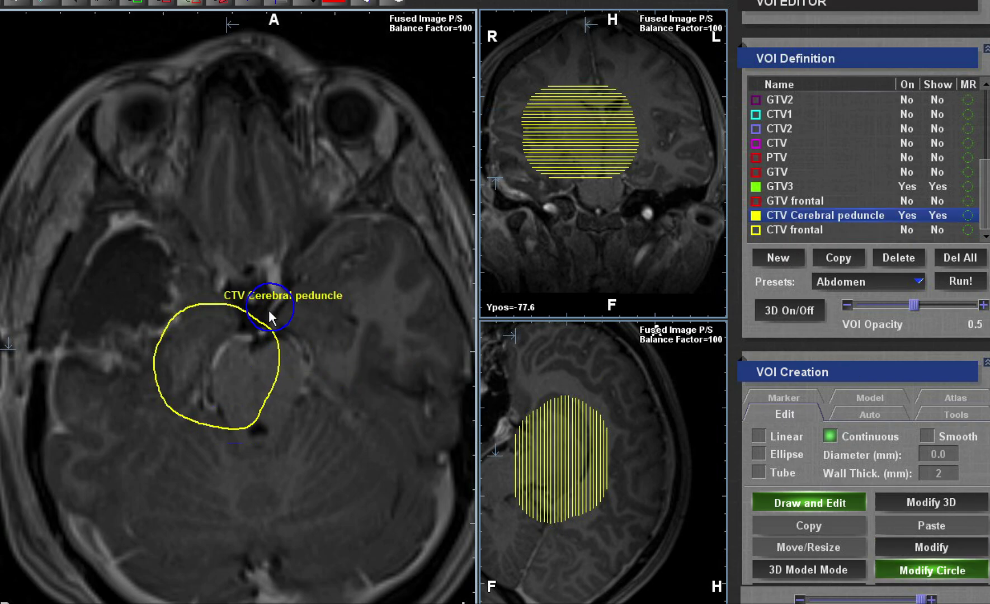
- Trim the left-sided part of the CTV Cerebral peduncle contour on the two lowest brainstem slices and reshape its medial edge along the brainstem
{"action": "mouse_move", "coordinate": [269, 310]}
{"action": "left_mouse_down"}
{"action": "mouse_move", "coordinate": [247, 349]}
{"action": "mouse_move", "coordinate": [247, 410]}
{"action": "left_mouse_up"}
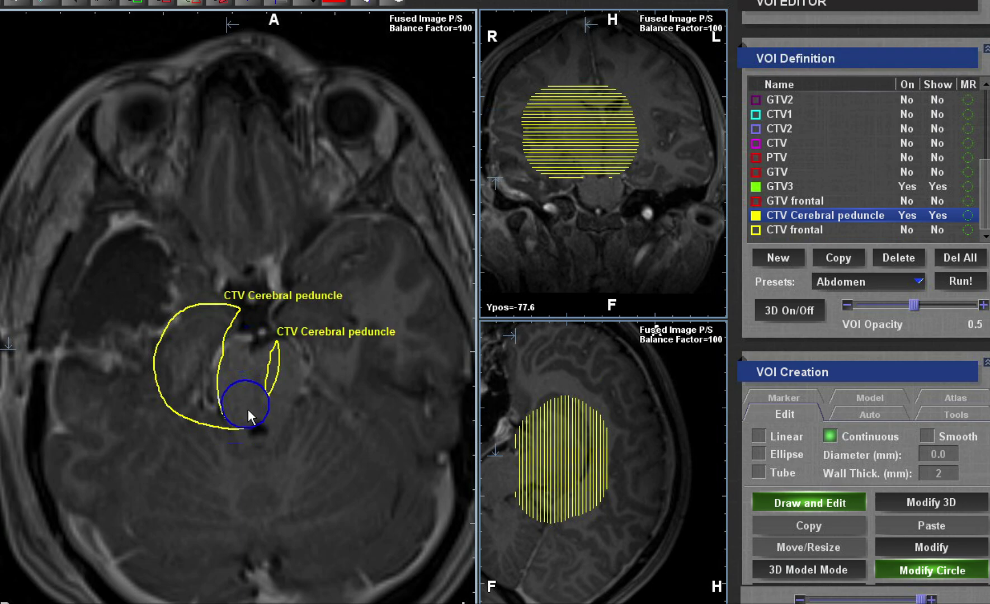
{"action": "left_click", "coordinate": [278, 359]}
{"action": "scroll", "coordinate": [269, 358], "scroll_direction": "down", "scroll_amount": 1}
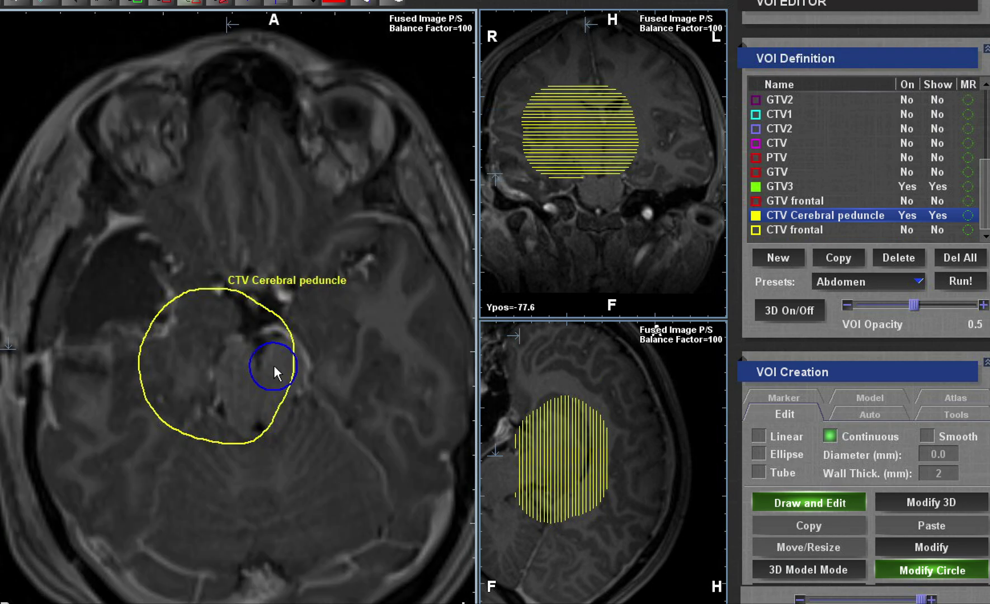
{"action": "mouse_move", "coordinate": [278, 325]}
{"action": "left_mouse_down"}
{"action": "mouse_move", "coordinate": [274, 303]}
{"action": "mouse_move", "coordinate": [251, 364]}
{"action": "mouse_move", "coordinate": [266, 419]}
{"action": "left_mouse_up"}
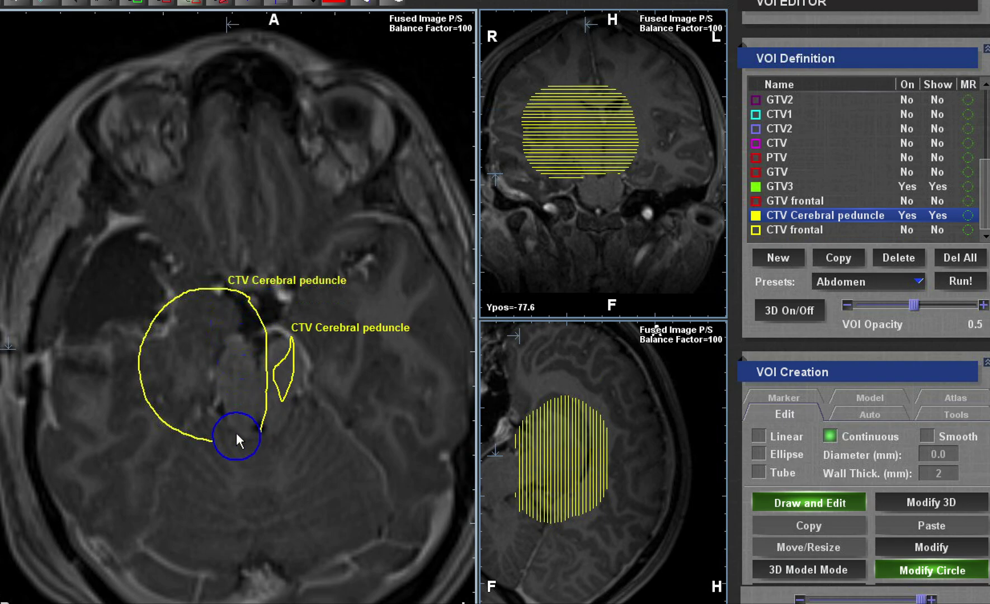
{"action": "left_click_drag", "start_coordinate": [236, 433], "coordinate": [304, 414]}
{"action": "scroll", "coordinate": [227, 344], "scroll_direction": "down", "scroll_amount": 1}
{"action": "left_click_drag", "start_coordinate": [227, 344], "coordinate": [229, 347]}
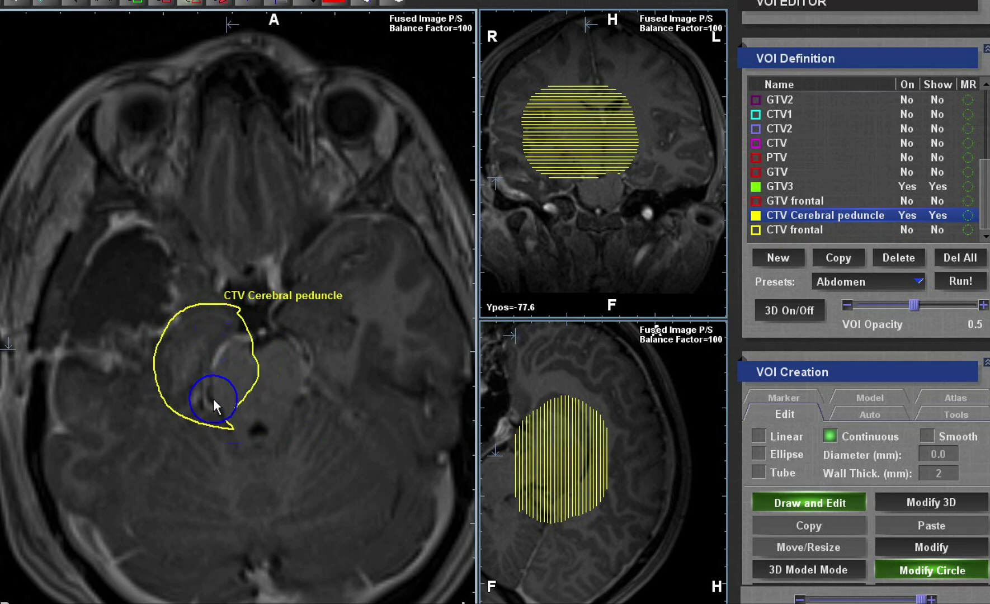
- Cut the CTV Cerebral peduncle contour back towards the brainstem midline on the slice at the suprasellar level
{"action": "scroll", "coordinate": [239, 375], "scroll_direction": "down", "scroll_amount": 3}
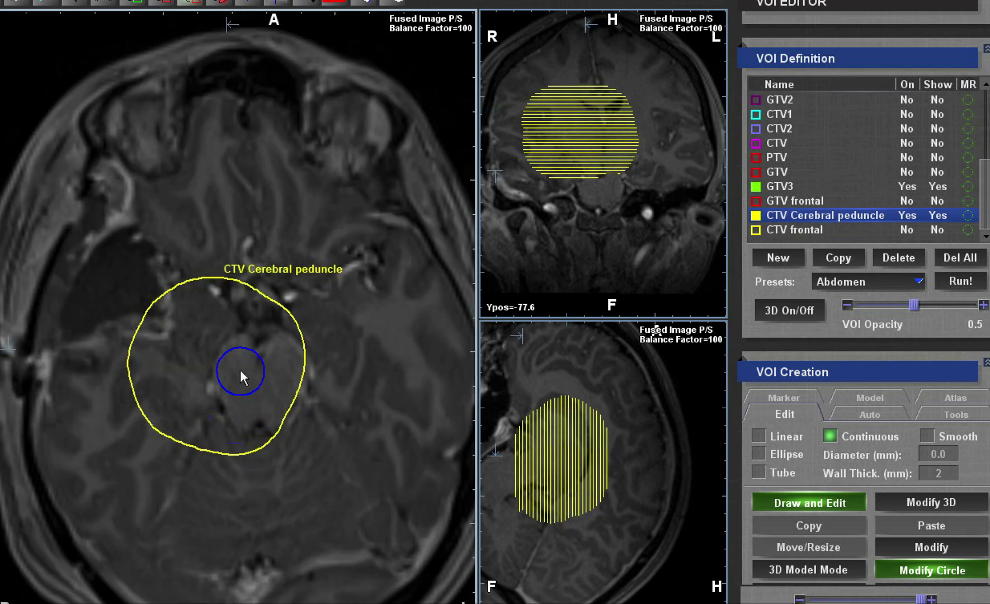
{"action": "scroll", "coordinate": [255, 282], "scroll_direction": "down", "scroll_amount": 1}
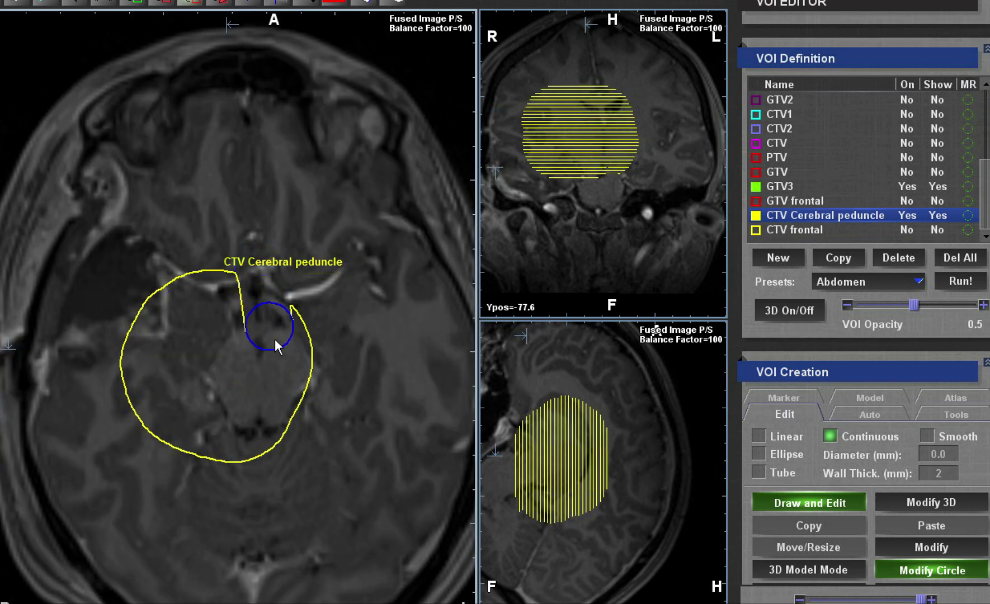
{"action": "left_click_drag", "start_coordinate": [276, 341], "coordinate": [276, 407]}
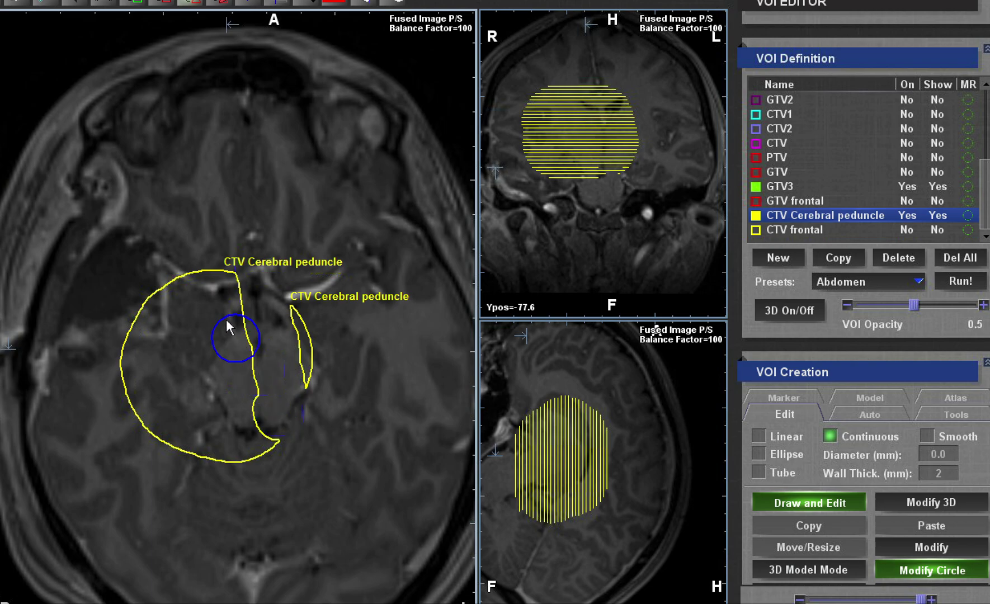
{"action": "mouse_move", "coordinate": [230, 350]}
{"action": "left_mouse_down"}
{"action": "mouse_move", "coordinate": [228, 319]}
{"action": "mouse_move", "coordinate": [238, 348]}
{"action": "left_mouse_up"}
{"action": "scroll", "coordinate": [238, 358], "scroll_direction": "down", "scroll_amount": 1}
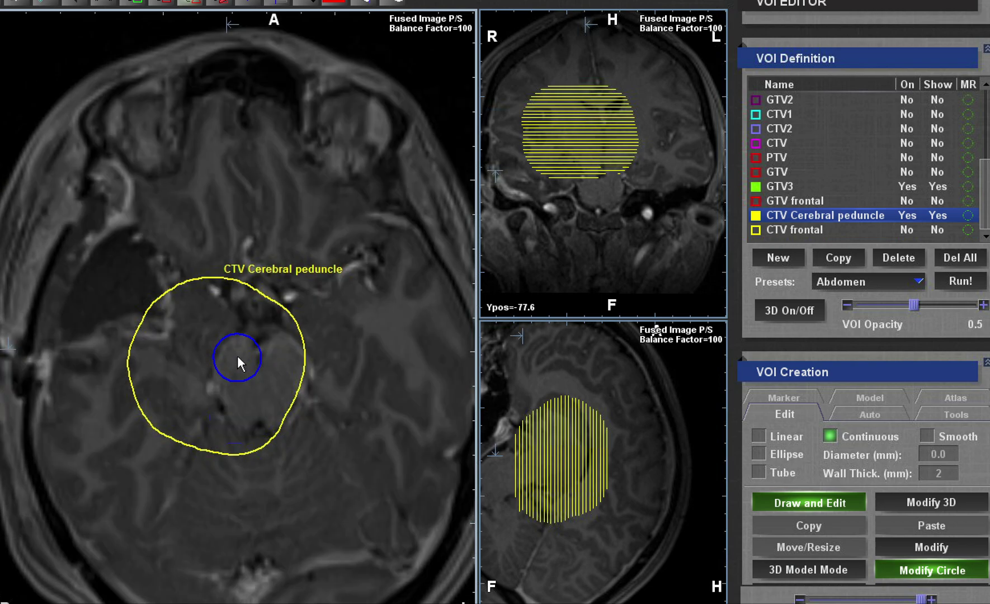
- Remove the left half of the CTV Cerebral peduncle contour on the higher midbrain slice, leaving its medial border near the midline
{"action": "scroll", "coordinate": [242, 350], "scroll_direction": "up", "scroll_amount": 1}
{"action": "scroll", "coordinate": [244, 344], "scroll_direction": "down", "scroll_amount": 1}
{"action": "scroll", "coordinate": [252, 339], "scroll_direction": "down", "scroll_amount": 1}
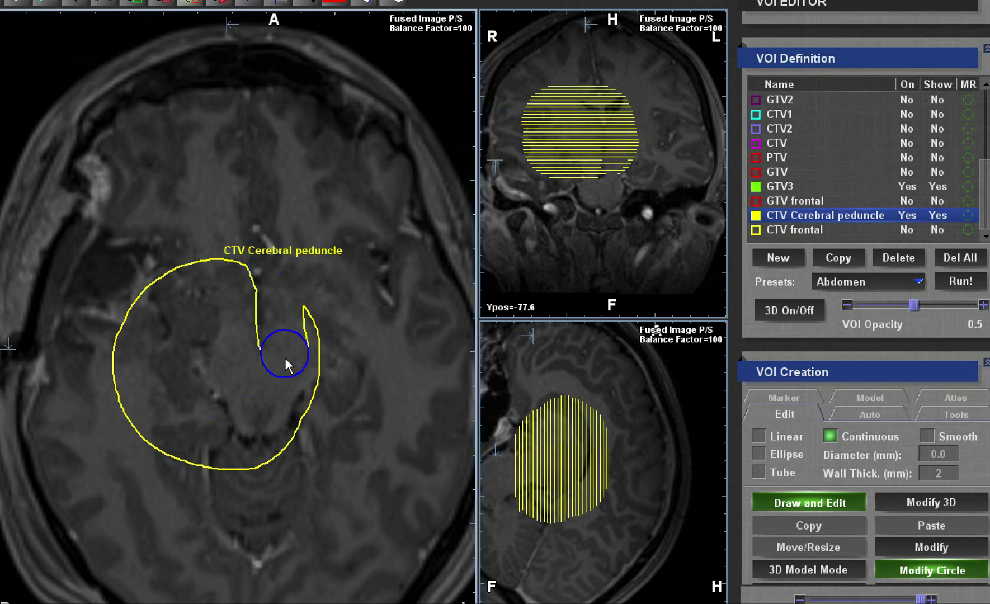
{"action": "mouse_move", "coordinate": [283, 383]}
{"action": "left_mouse_down"}
{"action": "mouse_move", "coordinate": [293, 332]}
{"action": "mouse_move", "coordinate": [307, 329]}
{"action": "mouse_move", "coordinate": [285, 407]}
{"action": "mouse_move", "coordinate": [251, 449]}
{"action": "mouse_move", "coordinate": [301, 427]}
{"action": "left_mouse_up"}
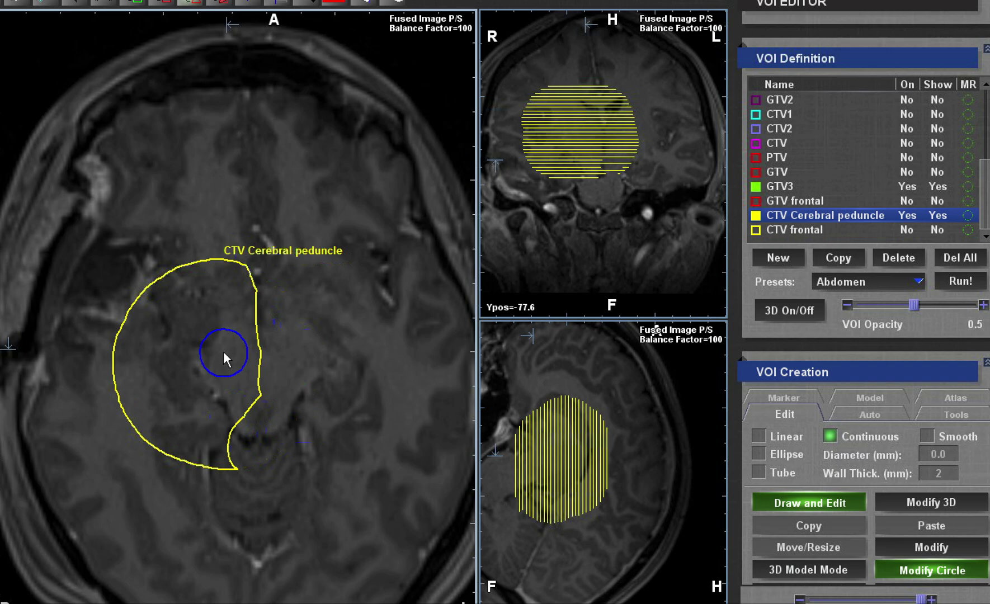
- Compare the CTV Cerebral peduncle contour on the trimmed midbrain slice with the neighbouring slices above and below
{"action": "key", "text": "ctrl+z"}
{"action": "key", "text": "ctrl+y"}
{"action": "key", "text": "ctrl+z"}
{"action": "key", "text": "ctrl+y"}
{"action": "key", "text": "ctrl+z"}
{"action": "key", "text": "ctrl+y"}
{"action": "key", "text": "ctrl+z"}
{"action": "key", "text": "ctrl+y"}
{"action": "key", "text": "ctrl+z"}
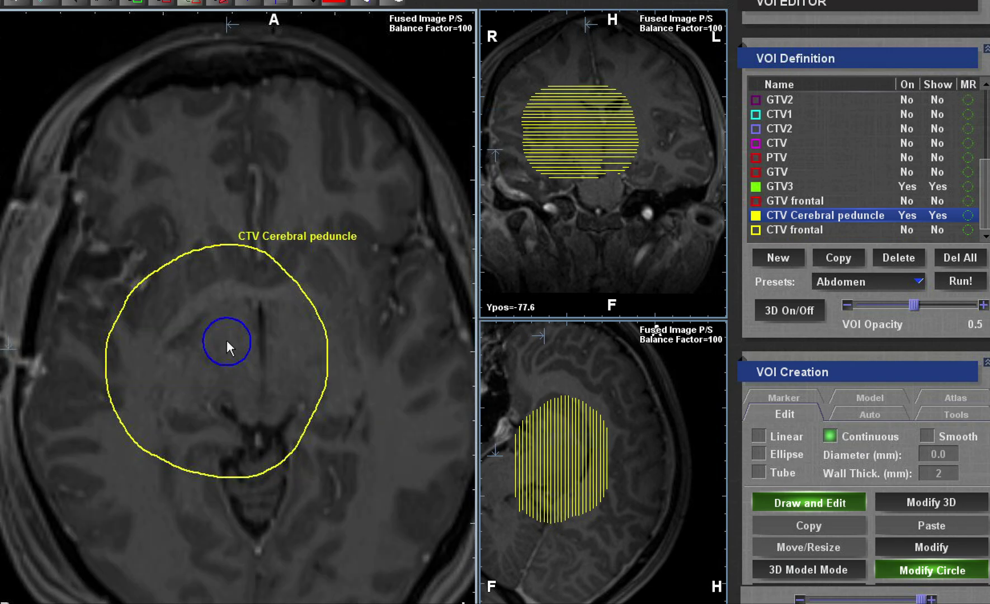
{"action": "scroll", "coordinate": [228, 343], "scroll_direction": "down", "scroll_amount": 3}
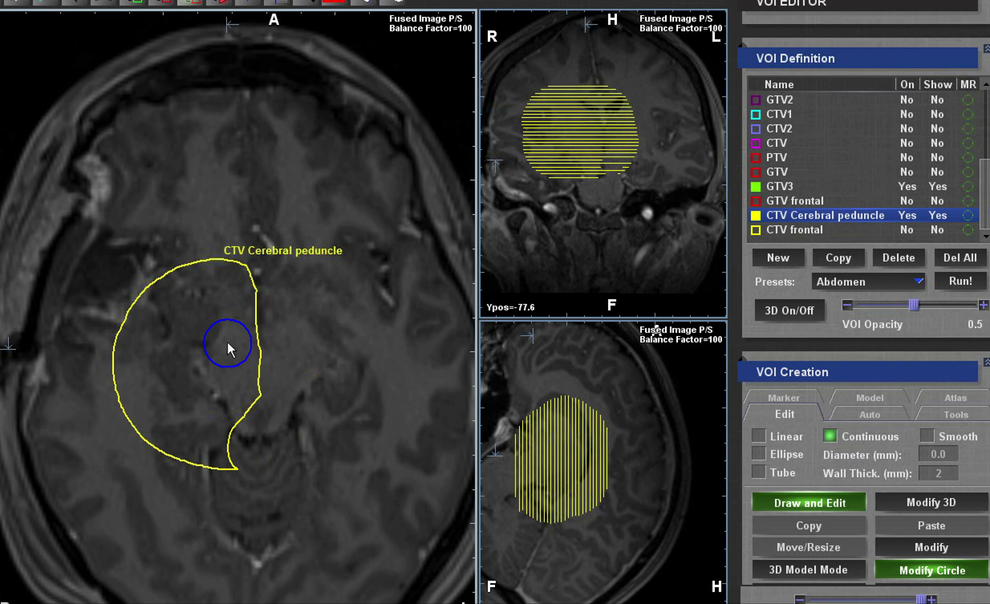
{"action": "scroll", "coordinate": [242, 344], "scroll_direction": "up", "scroll_amount": 3}
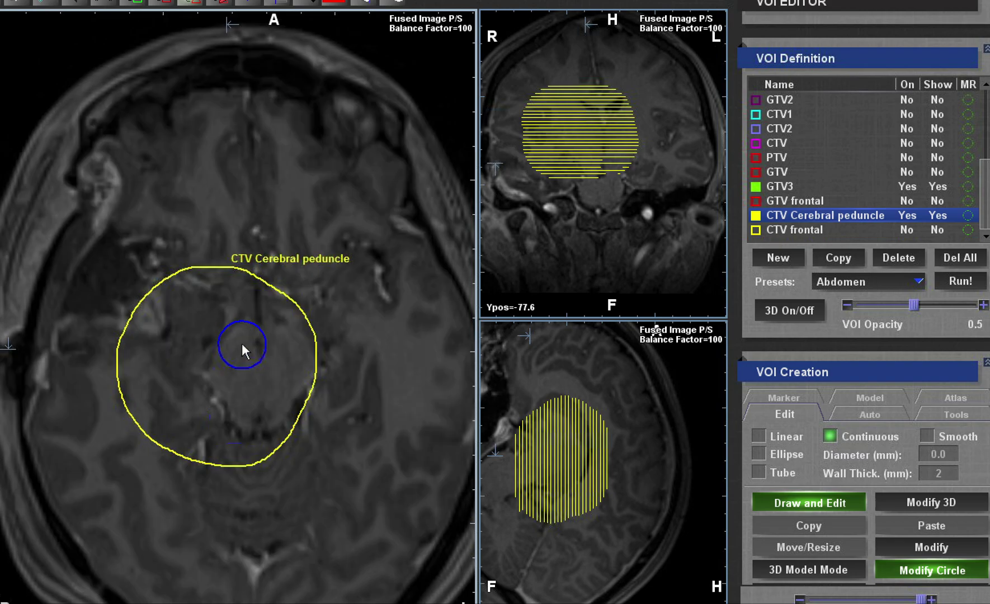
- Smooth the medial CTV edge outward to the midline on the midbrain slice and remove the detached left fragment on the suprasellar-level slice
{"action": "scroll", "coordinate": [241, 343], "scroll_direction": "down", "scroll_amount": 3}
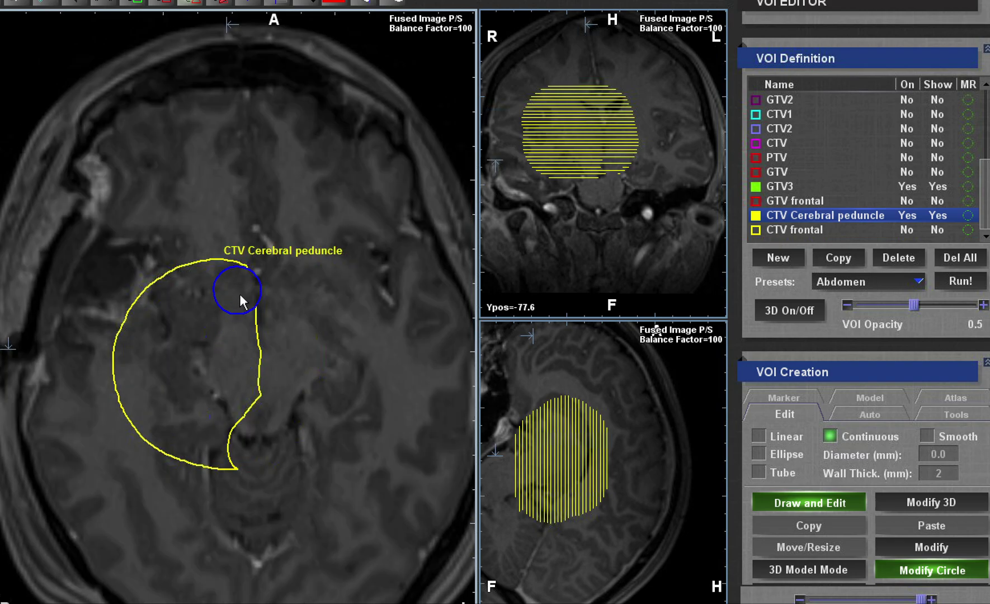
{"action": "mouse_move", "coordinate": [242, 319]}
{"action": "left_mouse_down"}
{"action": "mouse_move", "coordinate": [234, 398]}
{"action": "mouse_move", "coordinate": [215, 439]}
{"action": "left_mouse_up"}
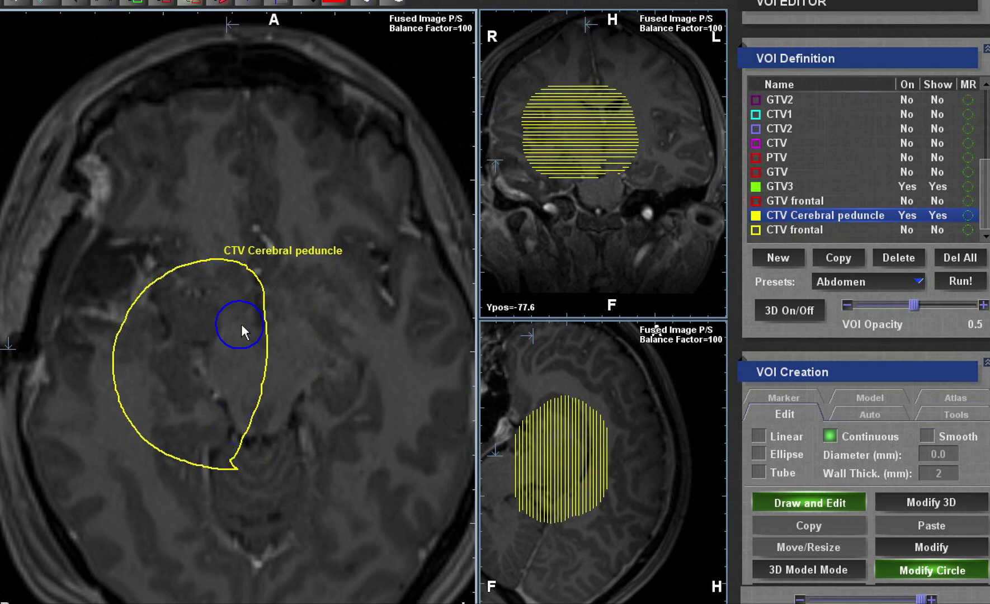
{"action": "scroll", "coordinate": [236, 356], "scroll_direction": "down", "scroll_amount": 2}
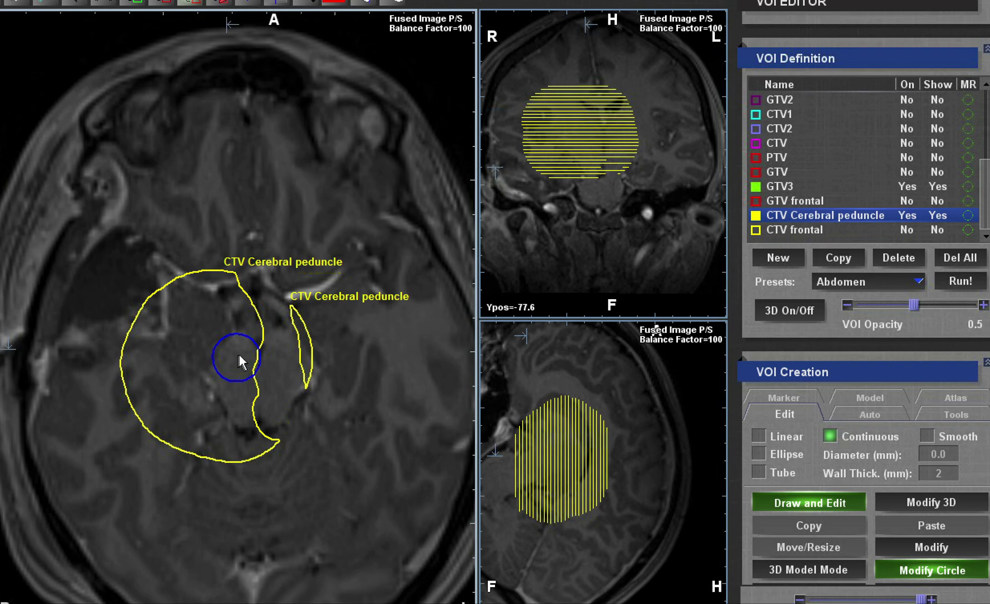
{"action": "mouse_move", "coordinate": [239, 354]}
{"action": "left_mouse_down"}
{"action": "mouse_move", "coordinate": [283, 297]}
{"action": "mouse_move", "coordinate": [303, 404]}
{"action": "mouse_move", "coordinate": [277, 334]}
{"action": "mouse_move", "coordinate": [256, 345]}
{"action": "mouse_move", "coordinate": [247, 397]}
{"action": "mouse_move", "coordinate": [271, 433]}
{"action": "mouse_move", "coordinate": [297, 431]}
{"action": "mouse_move", "coordinate": [275, 446]}
{"action": "left_mouse_up"}
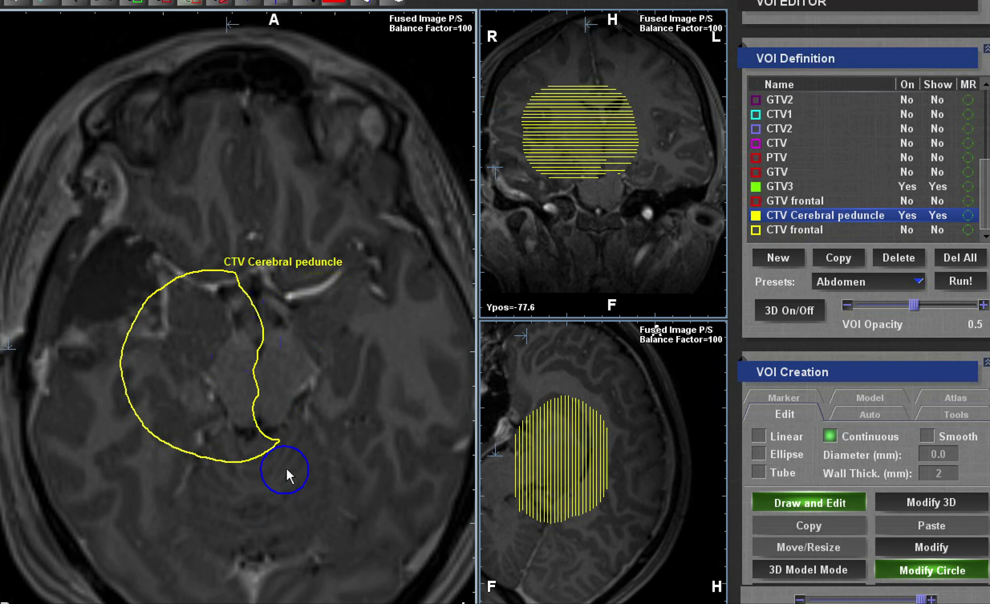
- Trim the posterior border of the CTV Cerebral peduncle contour away from the cerebellum behind the brainstem on successive axial slices
{"action": "scroll", "coordinate": [301, 466], "scroll_direction": "up", "scroll_amount": 2}
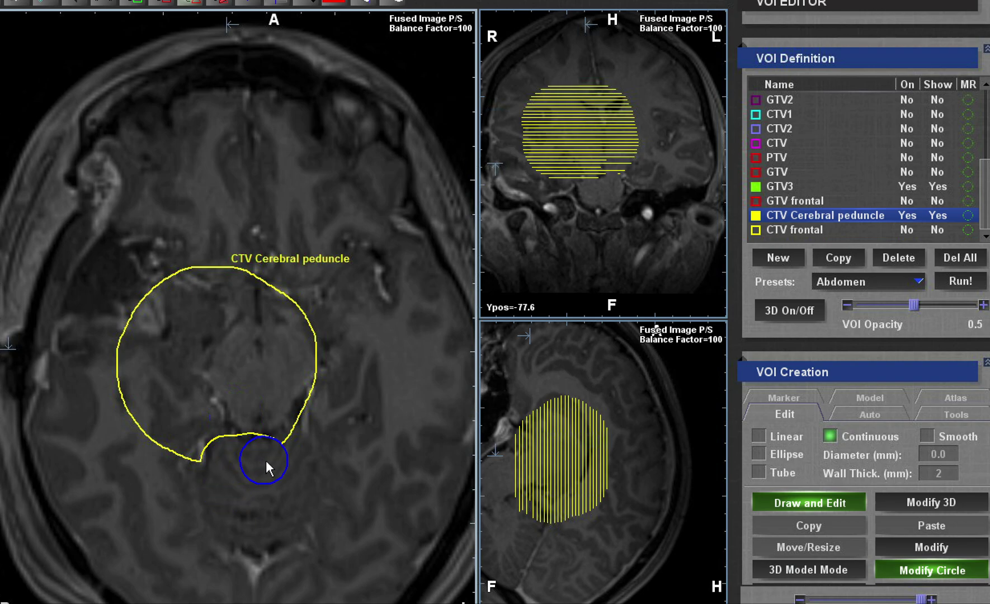
{"action": "scroll", "coordinate": [241, 498], "scroll_direction": "up", "scroll_amount": 1}
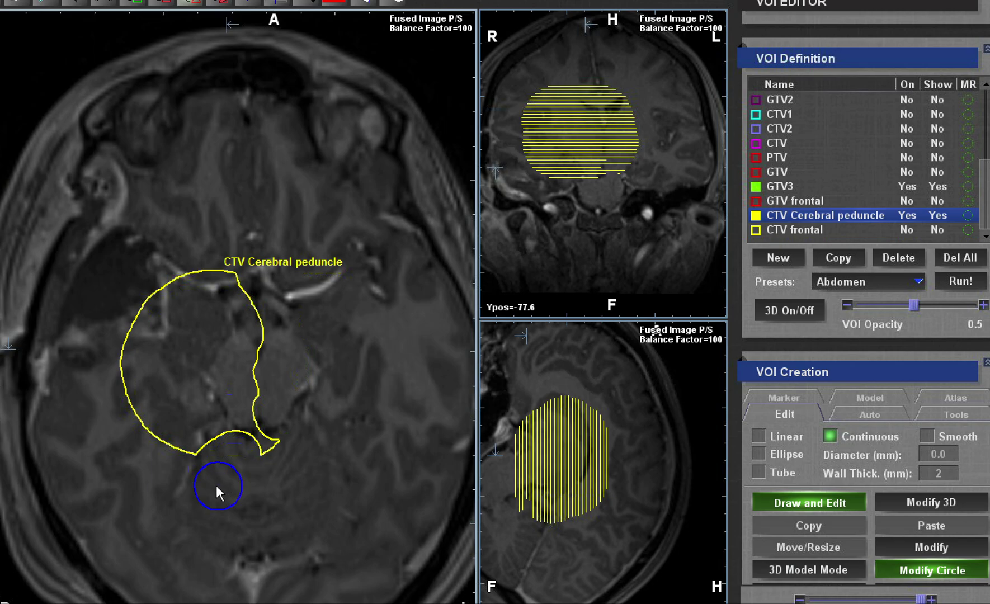
{"action": "scroll", "coordinate": [212, 488], "scroll_direction": "down", "scroll_amount": 1}
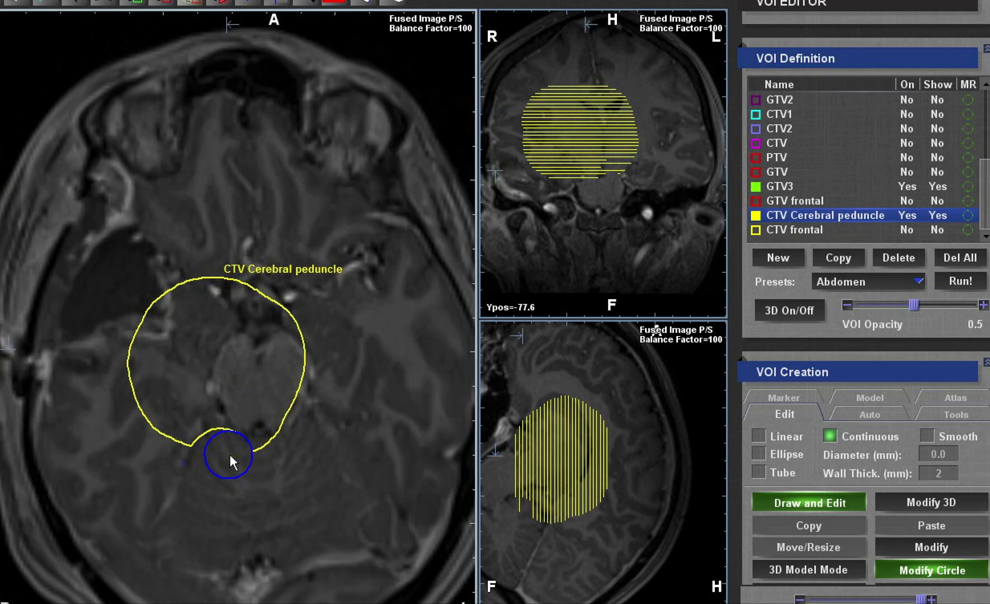
{"action": "left_click_drag", "start_coordinate": [230, 456], "coordinate": [249, 458]}
{"action": "scroll", "coordinate": [243, 523], "scroll_direction": "up", "scroll_amount": 3}
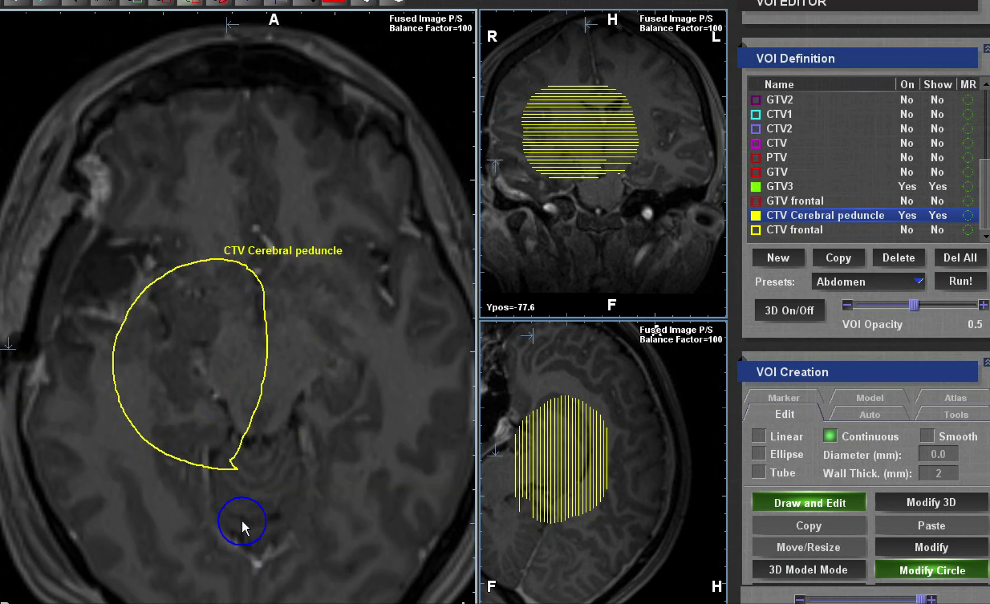
{"action": "scroll", "coordinate": [241, 521], "scroll_direction": "up", "scroll_amount": 1}
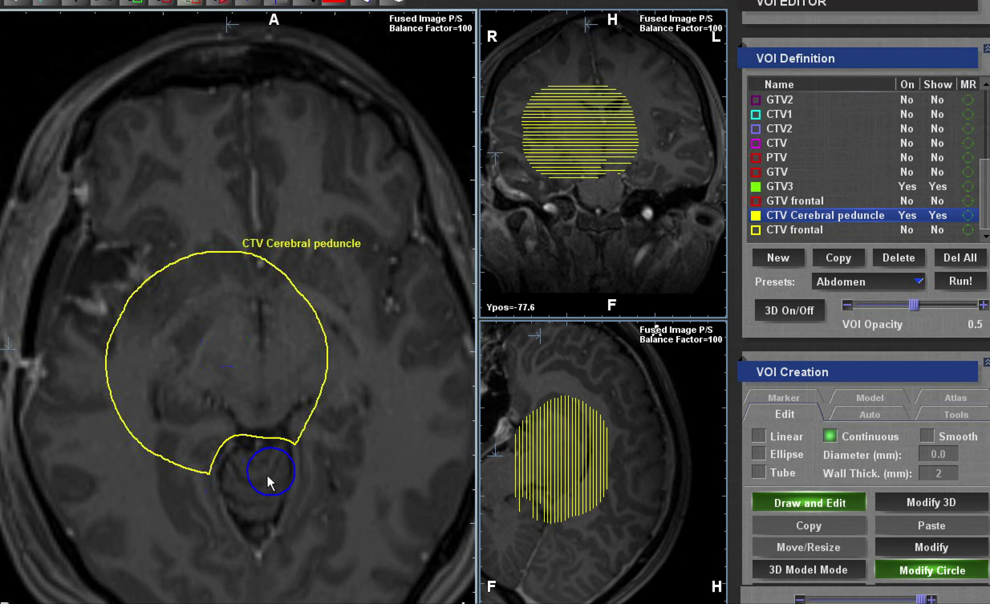
{"action": "scroll", "coordinate": [247, 484], "scroll_direction": "up", "scroll_amount": 1}
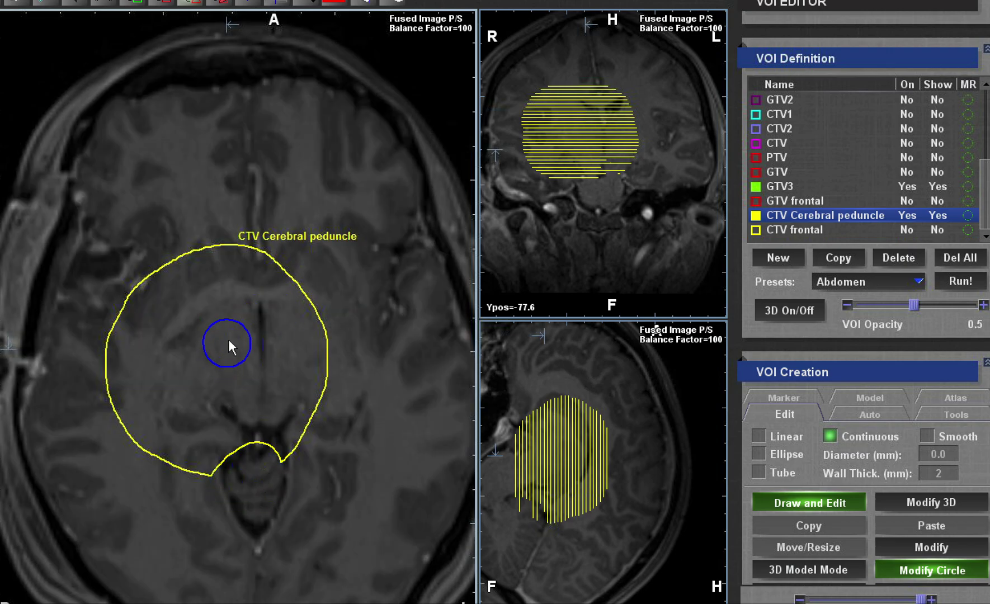
- Examine the CTV Cerebral peduncle and GTV3 contours on the slices from the midbrain up to the lateral ventricles
{"action": "scroll", "coordinate": [228, 339], "scroll_direction": "down", "scroll_amount": 2}
{"action": "scroll", "coordinate": [243, 347], "scroll_direction": "up", "scroll_amount": 2}
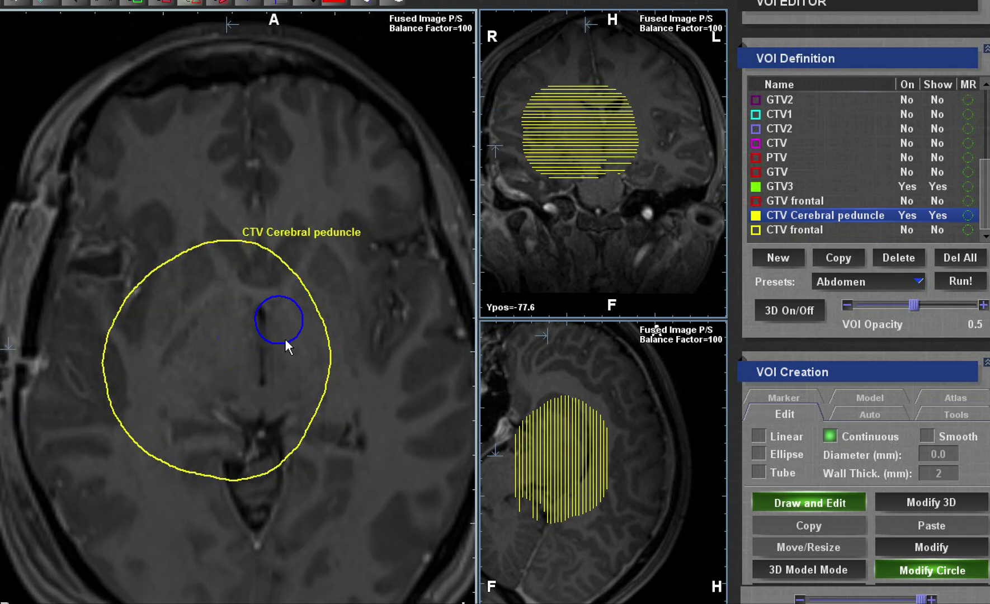
{"action": "scroll", "coordinate": [271, 359], "scroll_direction": "up", "scroll_amount": 2}
{"action": "scroll", "coordinate": [261, 390], "scroll_direction": "up", "scroll_amount": 3}
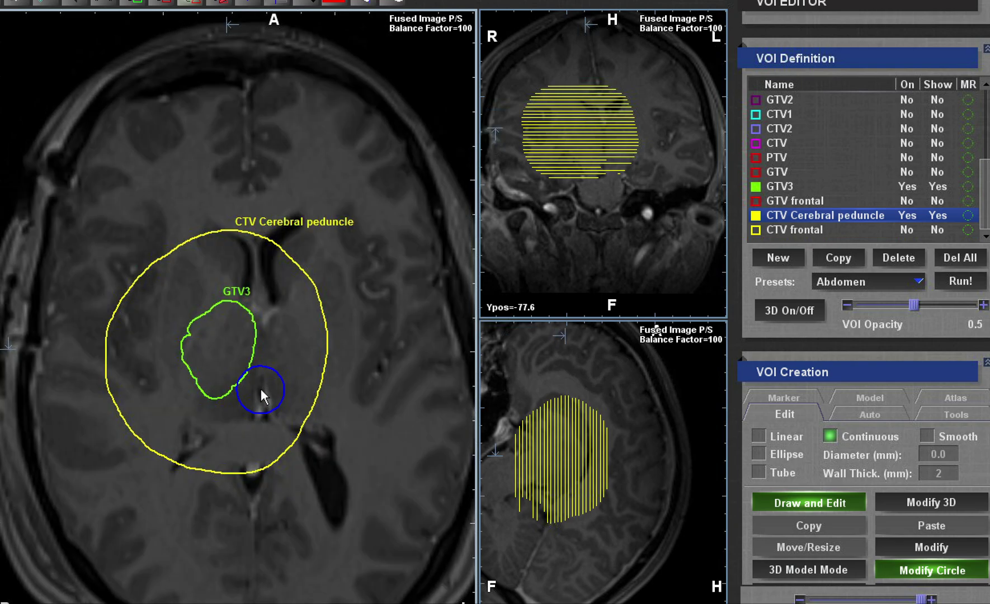
{"action": "scroll", "coordinate": [259, 374], "scroll_direction": "down", "scroll_amount": 3}
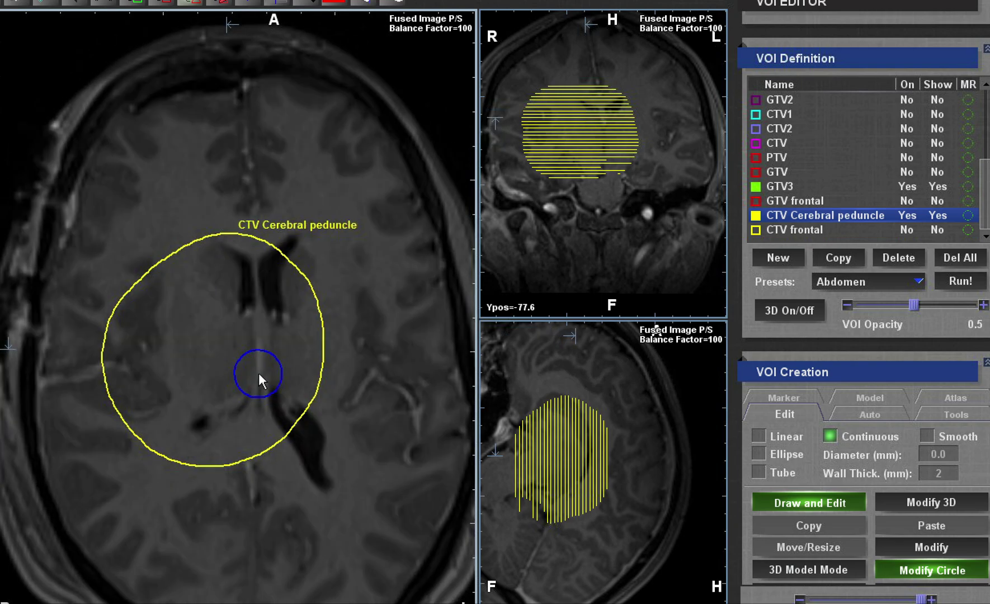
- Cut a curved notch into the patient-left side of the CTV Cerebral peduncle contour on the third-ventricle slice and check neighbouring slices
{"action": "scroll", "coordinate": [257, 373], "scroll_direction": "up", "scroll_amount": 4}
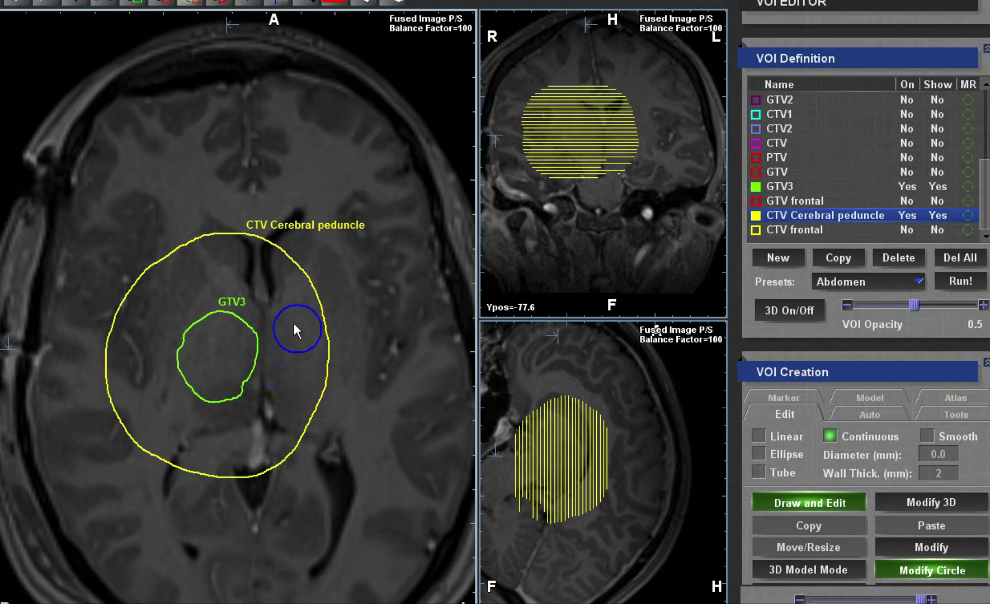
{"action": "scroll", "coordinate": [259, 354], "scroll_direction": "up", "scroll_amount": 2}
{"action": "scroll", "coordinate": [284, 323], "scroll_direction": "up", "scroll_amount": 1}
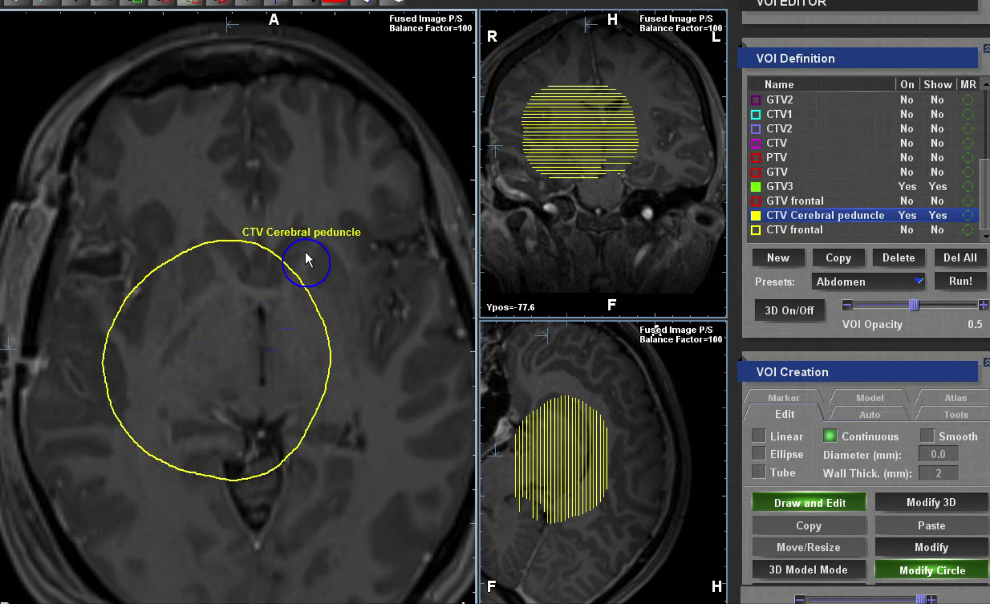
{"action": "left_click_drag", "start_coordinate": [285, 271], "coordinate": [287, 334]}
{"action": "mouse_move", "coordinate": [243, 272]}
{"action": "left_mouse_down"}
{"action": "mouse_move", "coordinate": [255, 272]}
{"action": "mouse_move", "coordinate": [283, 306]}
{"action": "left_mouse_up"}
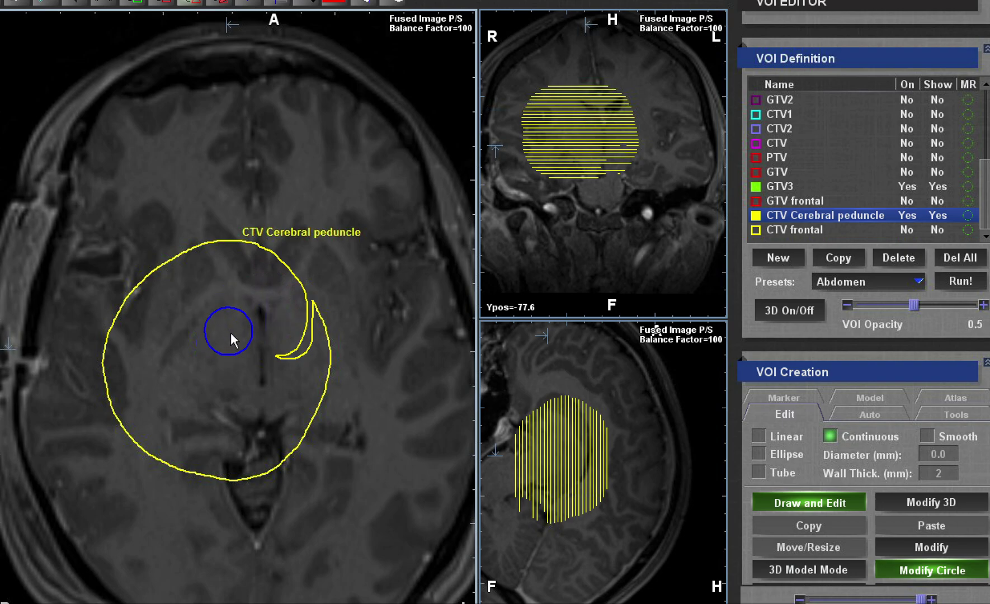
{"action": "scroll", "coordinate": [232, 353], "scroll_direction": "down", "scroll_amount": 5}
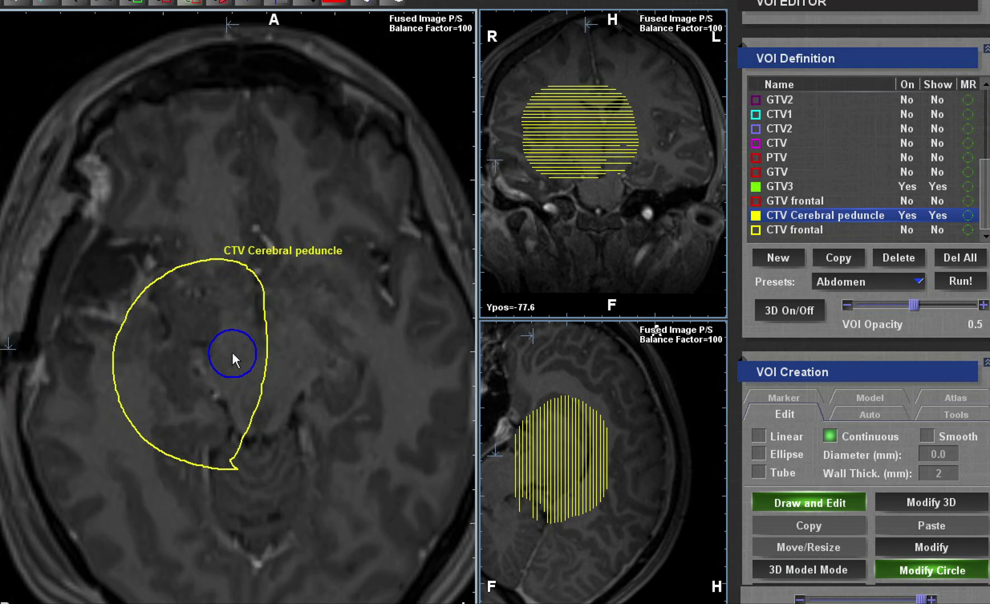
{"action": "scroll", "coordinate": [232, 353], "scroll_direction": "up", "scroll_amount": 8}
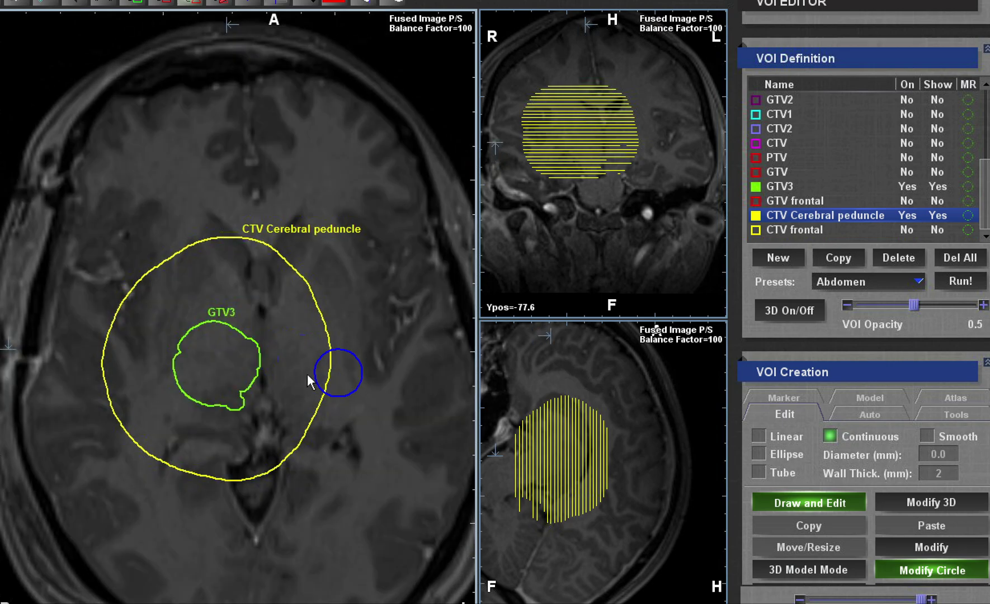
{"action": "scroll", "coordinate": [319, 376], "scroll_direction": "up", "scroll_amount": 1}
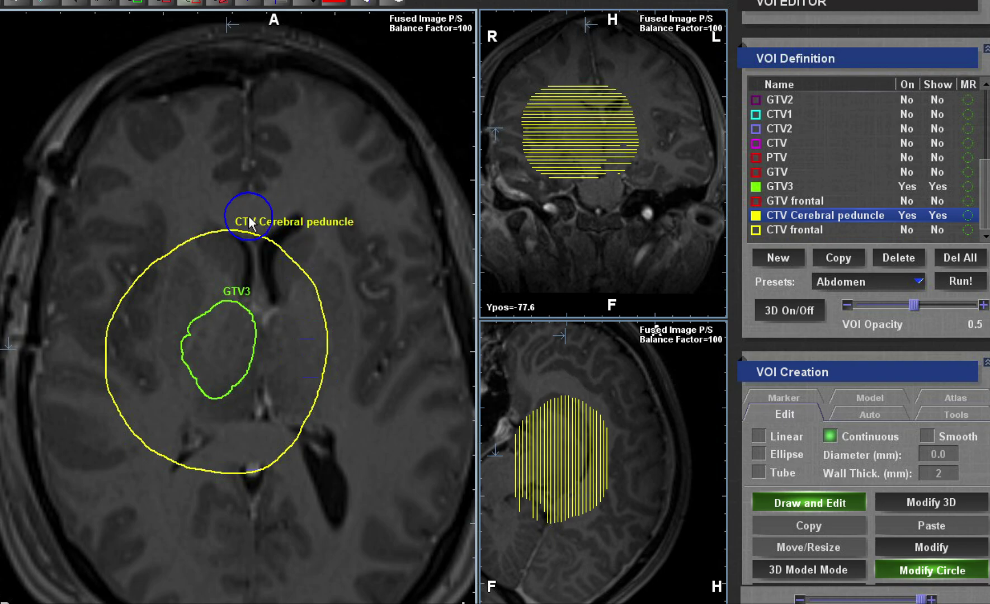
- Turn on the GTV frontal and CTV frontal structures and make CTV frontal the active contour
{"action": "left_click", "coordinate": [902, 202]}
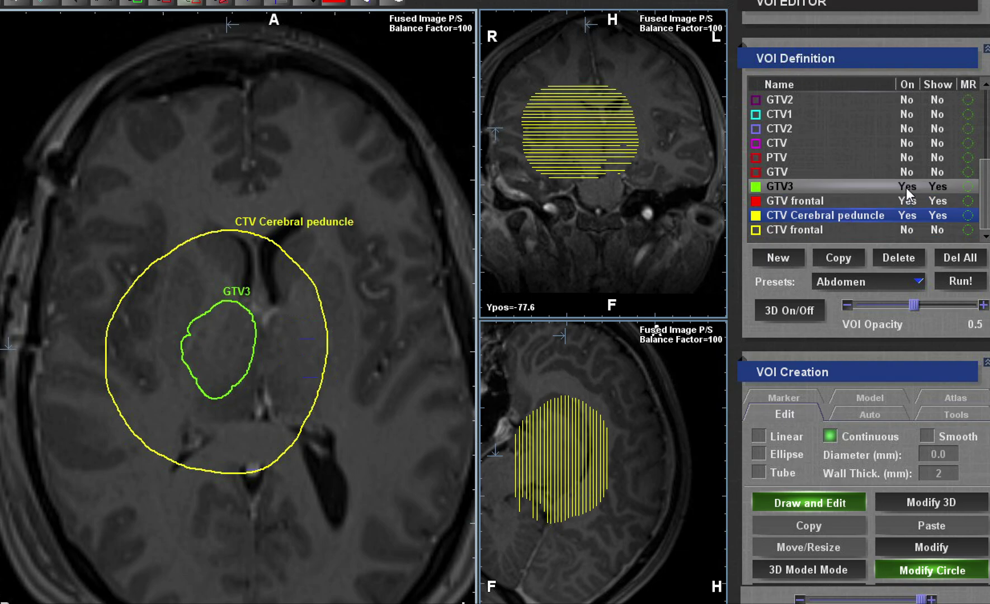
{"action": "left_click", "coordinate": [907, 187]}
{"action": "left_click", "coordinate": [904, 228]}
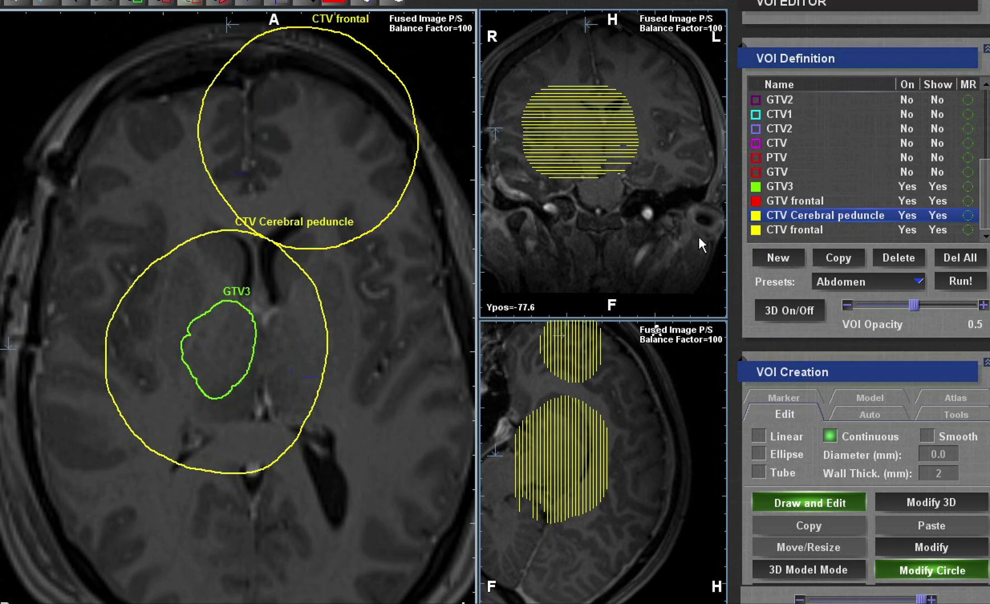
{"action": "left_click", "coordinate": [795, 229]}
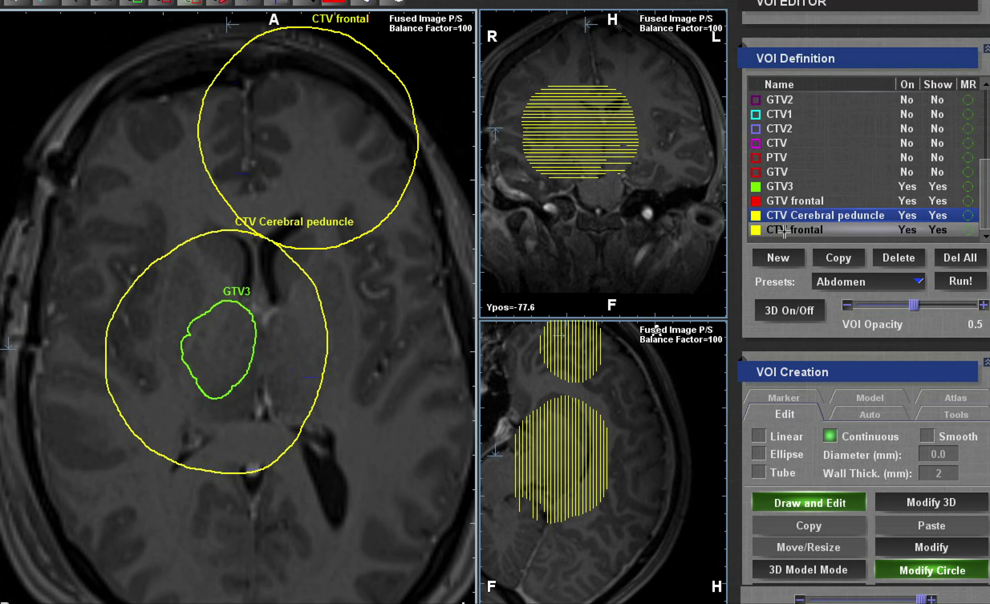
- Trim the CTV frontal contour back to the falx with Modify Circle on two neighbouring slices through the frontal horns
{"action": "left_click", "coordinate": [885, 567]}
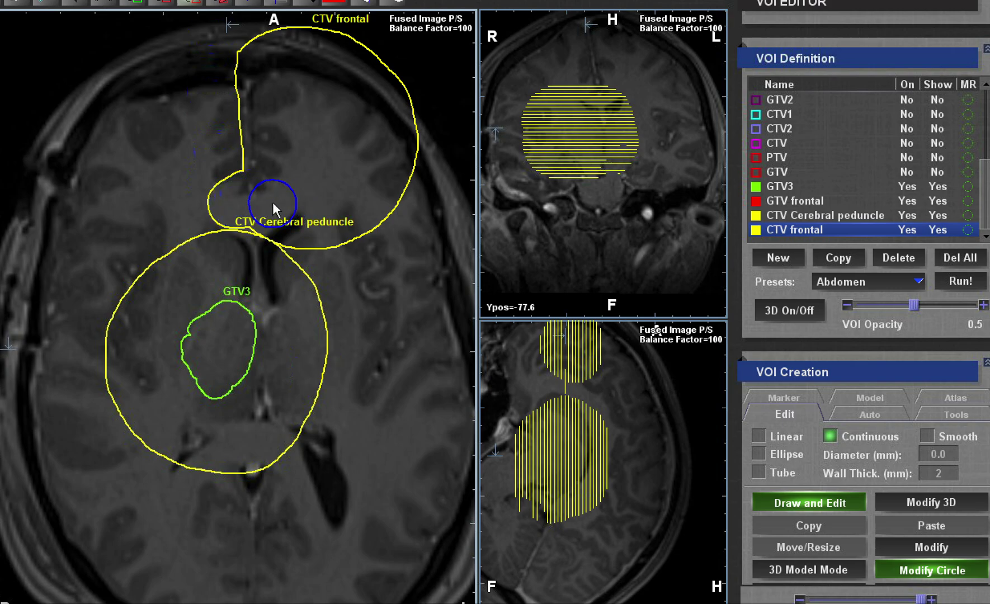
{"action": "scroll", "coordinate": [251, 194], "scroll_direction": "down", "scroll_amount": 1}
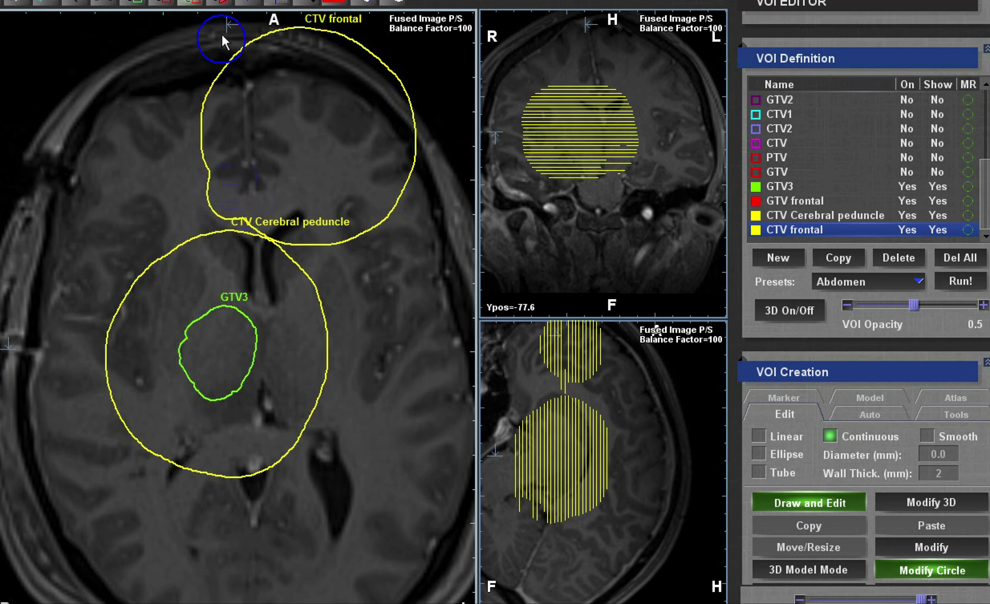
{"action": "left_click_drag", "start_coordinate": [221, 33], "coordinate": [198, 149]}
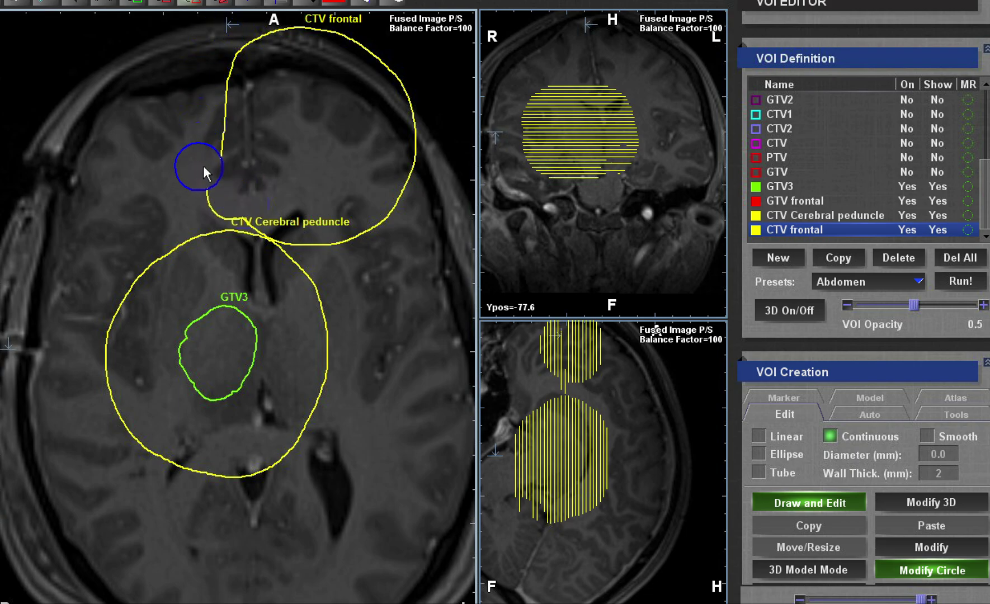
{"action": "left_click_drag", "start_coordinate": [216, 85], "coordinate": [217, 70]}
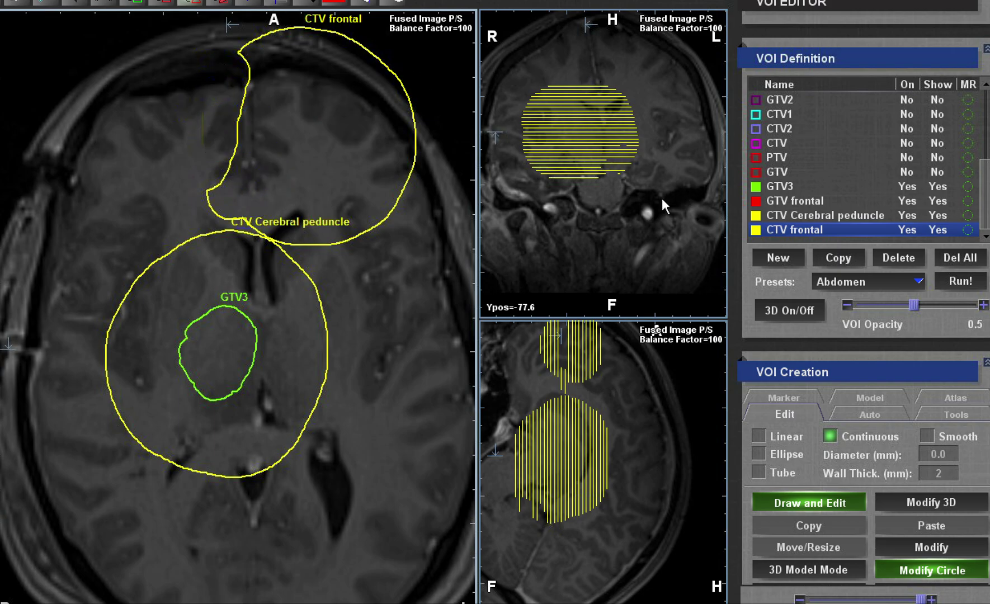
- Leave contour editing and examine CTV frontal in an enlarged coronal view through the frontal lobe
{"action": "left_click", "coordinate": [828, 505]}
{"action": "left_click", "coordinate": [183, 202]}
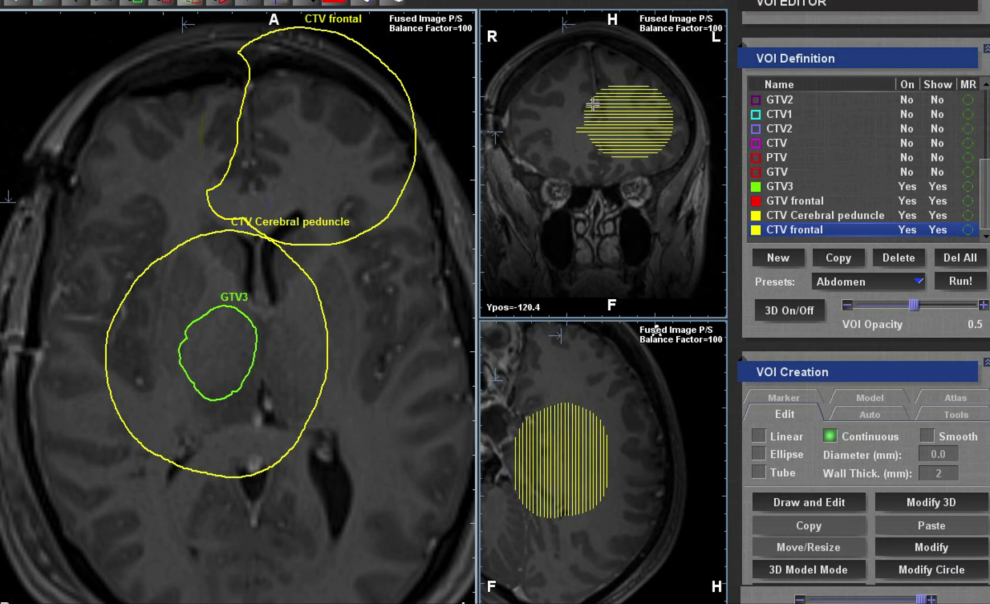
{"action": "left_click", "coordinate": [5, 3]}
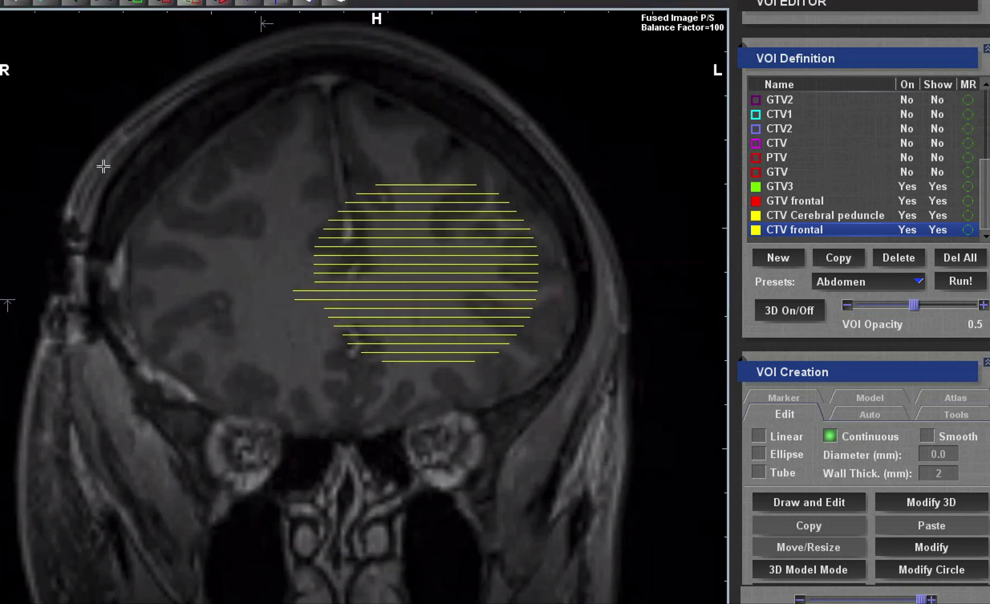
{"action": "left_click", "coordinate": [4, 3]}
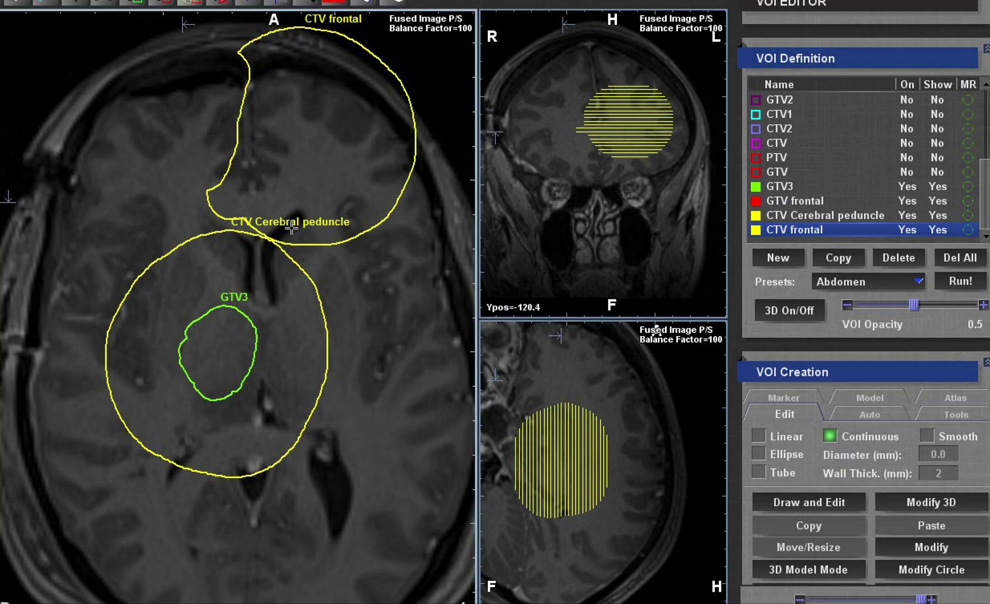
- Examine how CTV frontal crosses the midline and nears CTV Cerebral peduncle on the axial slices below the frontal horns
{"action": "scroll", "coordinate": [291, 226], "scroll_direction": "down", "scroll_amount": 3}
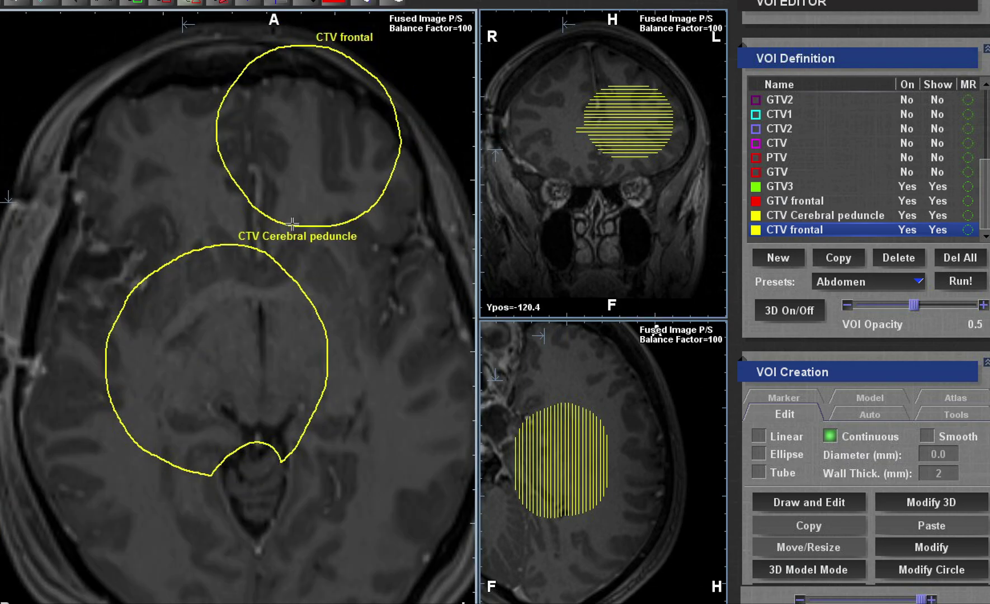
{"action": "scroll", "coordinate": [292, 225], "scroll_direction": "down", "scroll_amount": 1}
{"action": "scroll", "coordinate": [295, 241], "scroll_direction": "up", "scroll_amount": 1}
{"action": "scroll", "coordinate": [295, 242], "scroll_direction": "up", "scroll_amount": 1}
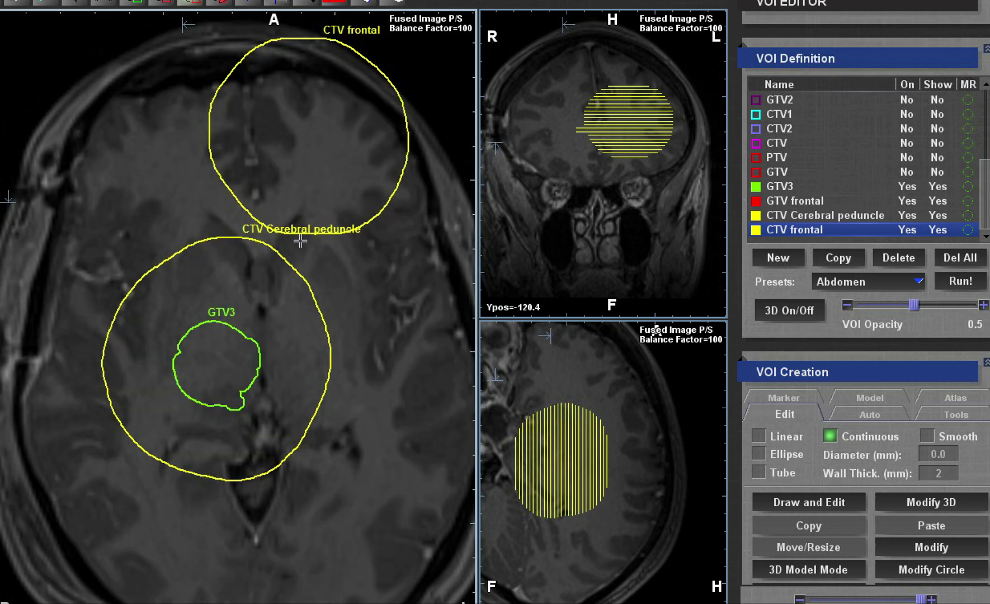
{"action": "scroll", "coordinate": [308, 248], "scroll_direction": "down", "scroll_amount": 2}
{"action": "scroll", "coordinate": [308, 249], "scroll_direction": "up", "scroll_amount": 1}
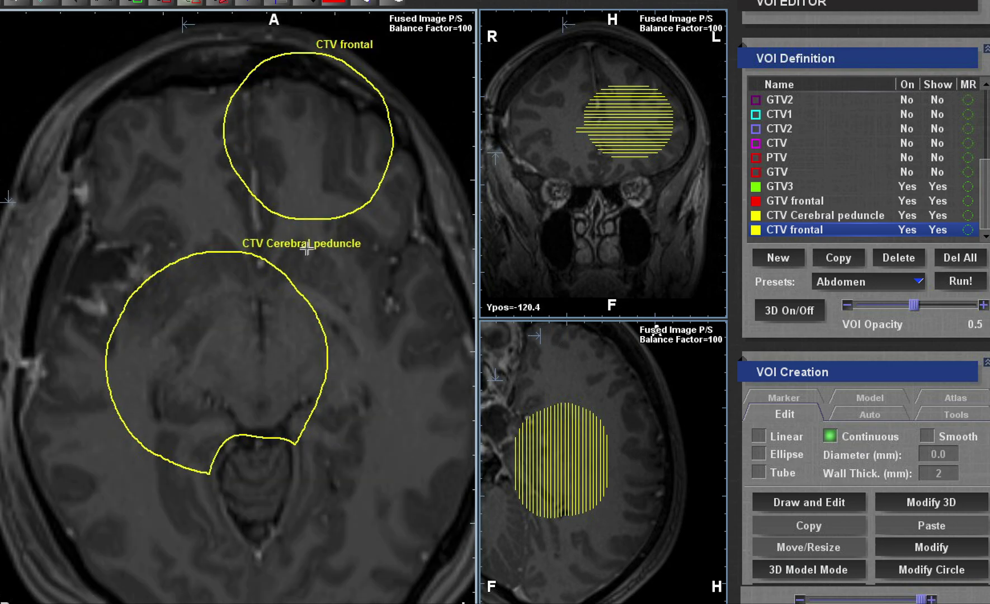
{"action": "scroll", "coordinate": [274, 237], "scroll_direction": "down", "scroll_amount": 1}
{"action": "scroll", "coordinate": [271, 241], "scroll_direction": "down", "scroll_amount": 1}
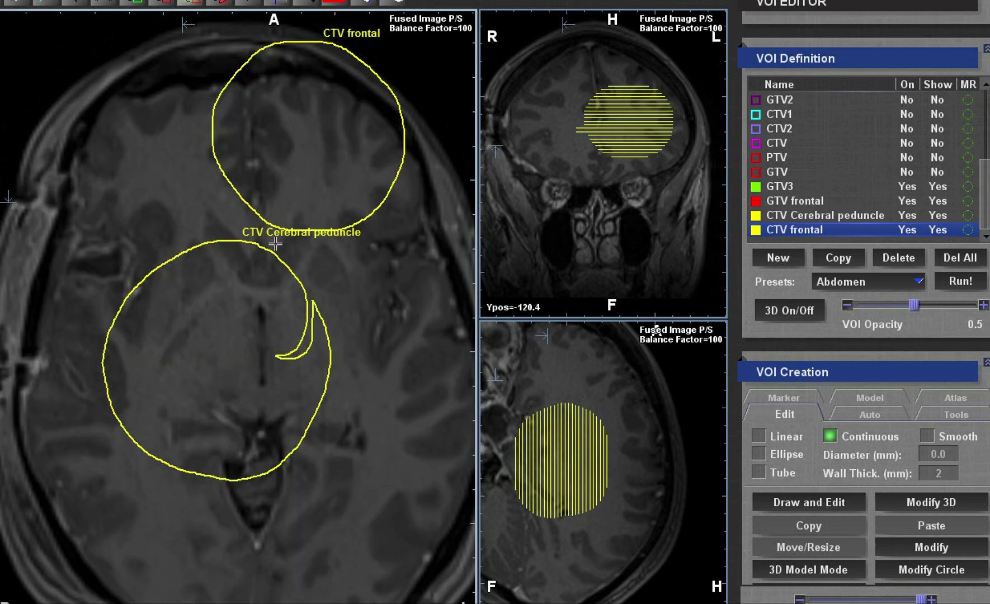
{"action": "scroll", "coordinate": [289, 248], "scroll_direction": "up", "scroll_amount": 2}
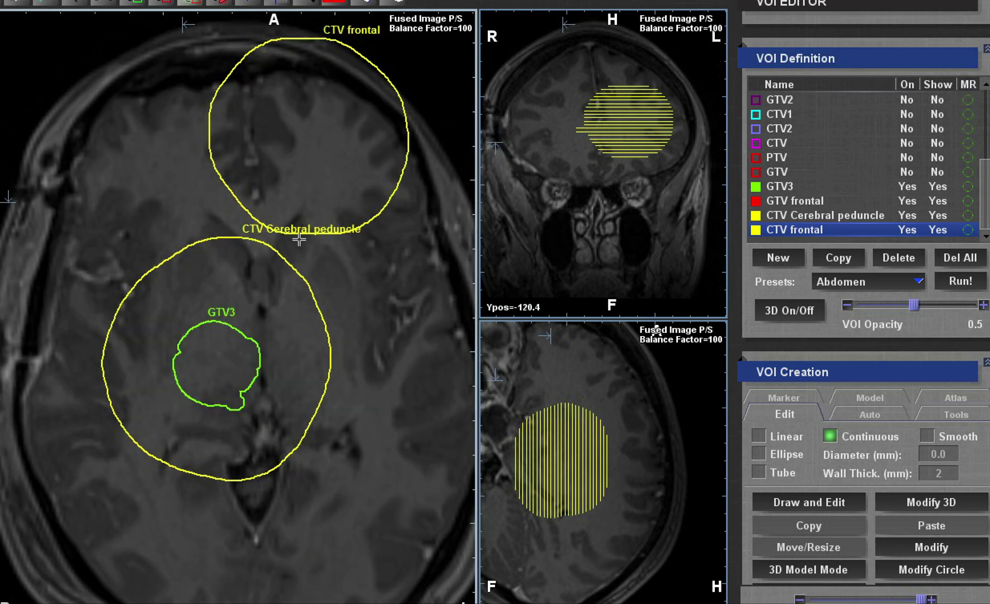
{"action": "scroll", "coordinate": [299, 241], "scroll_direction": "down", "scroll_amount": 1}
{"action": "scroll", "coordinate": [277, 238], "scroll_direction": "up", "scroll_amount": 1}
{"action": "scroll", "coordinate": [286, 241], "scroll_direction": "down", "scroll_amount": 1}
{"action": "scroll", "coordinate": [271, 242], "scroll_direction": "up", "scroll_amount": 1}
- Trim the medial edge of CTV frontal to the interhemispheric midline with Modify Circle on the slice just below the frontal horns
{"action": "left_click", "coordinate": [921, 576]}
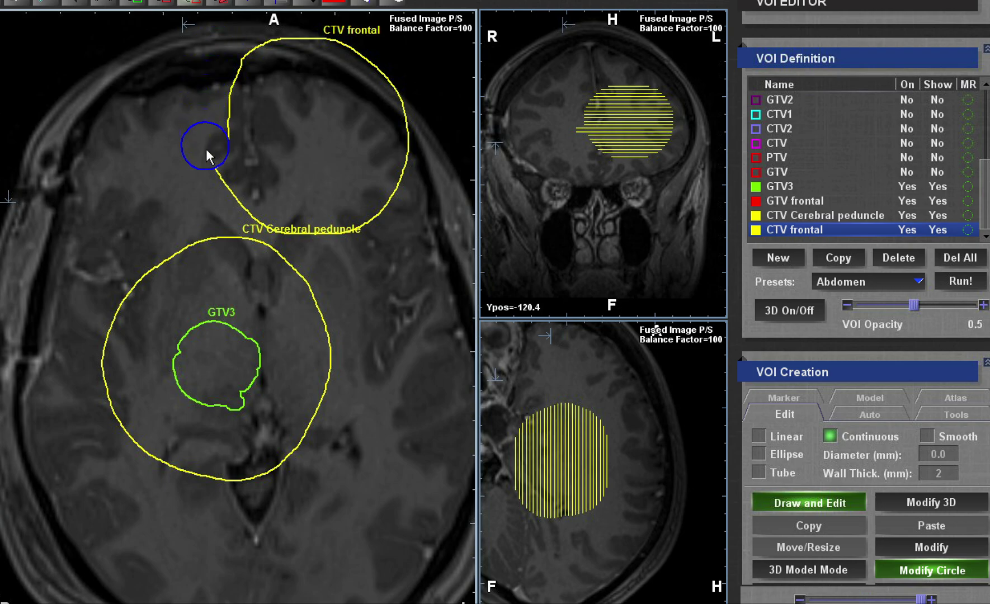
{"action": "mouse_move", "coordinate": [206, 149]}
{"action": "left_mouse_down"}
{"action": "mouse_move", "coordinate": [213, 155]}
{"action": "mouse_move", "coordinate": [219, 95]}
{"action": "left_mouse_up"}
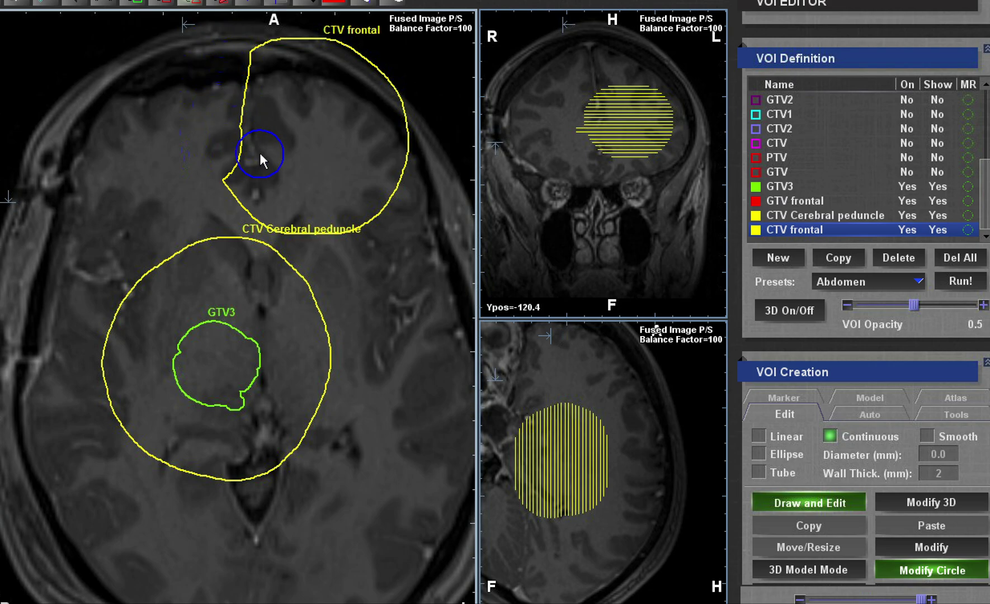
{"action": "left_click_drag", "start_coordinate": [260, 152], "coordinate": [262, 112]}
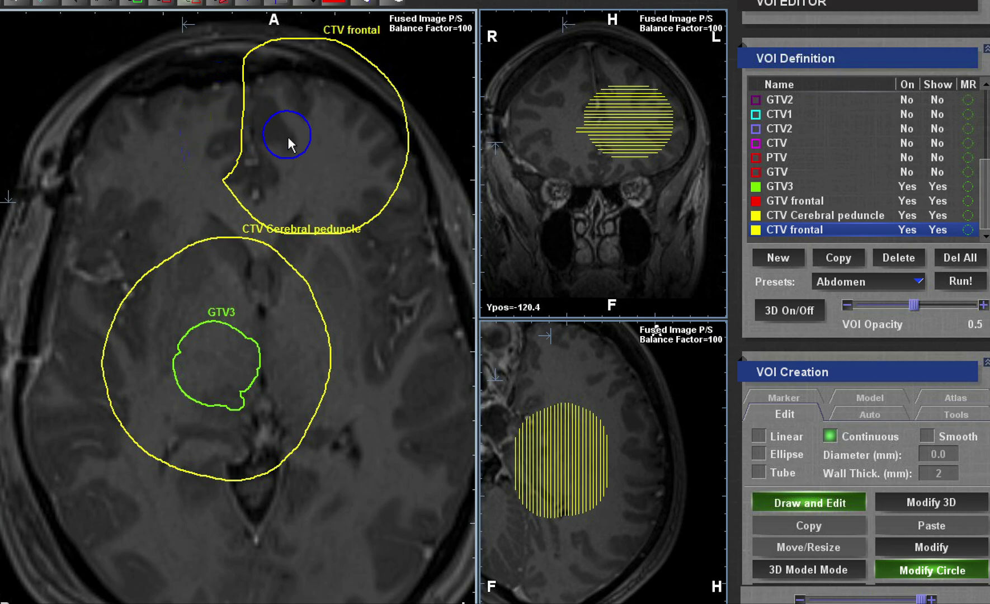
- Check CTV frontal on adjacent slices and hide CTV Cerebral peduncle, GTV frontal and GTV3
{"action": "scroll", "coordinate": [327, 235], "scroll_direction": "up", "scroll_amount": 2}
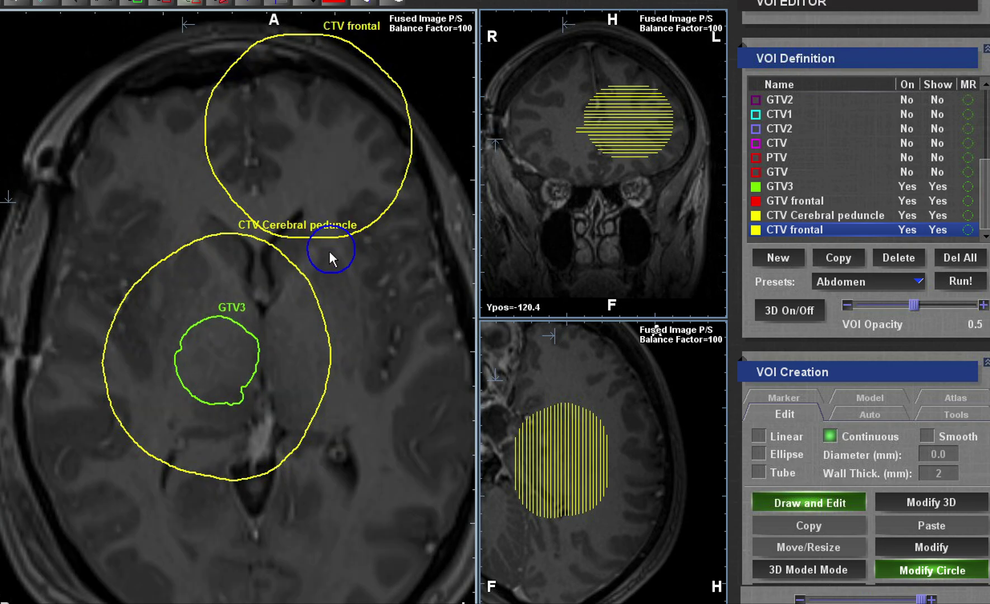
{"action": "scroll", "coordinate": [312, 289], "scroll_direction": "down", "scroll_amount": 2}
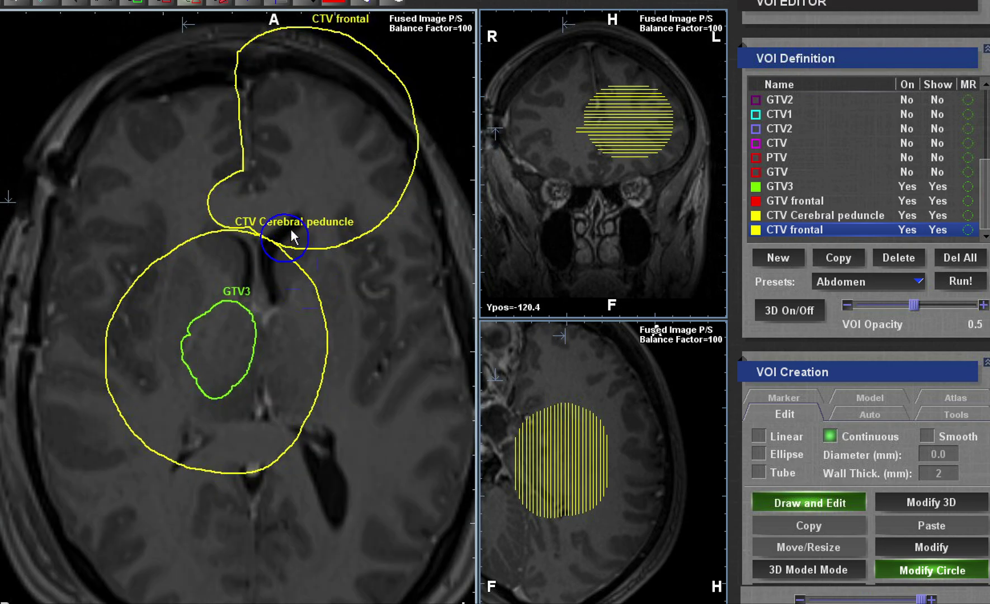
{"action": "scroll", "coordinate": [275, 298], "scroll_direction": "up", "scroll_amount": 2}
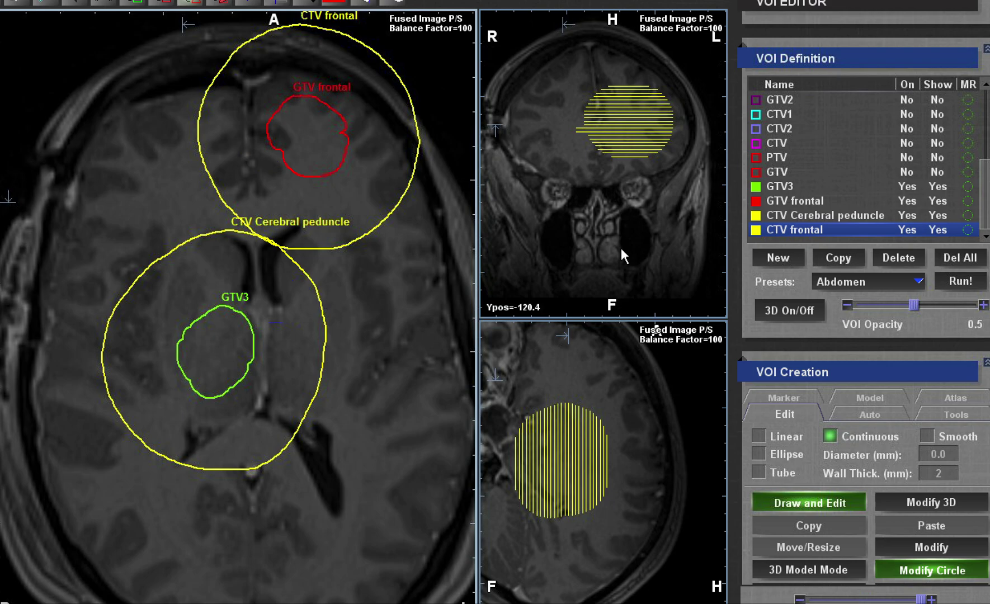
{"action": "left_click", "coordinate": [934, 215]}
{"action": "left_click", "coordinate": [911, 202]}
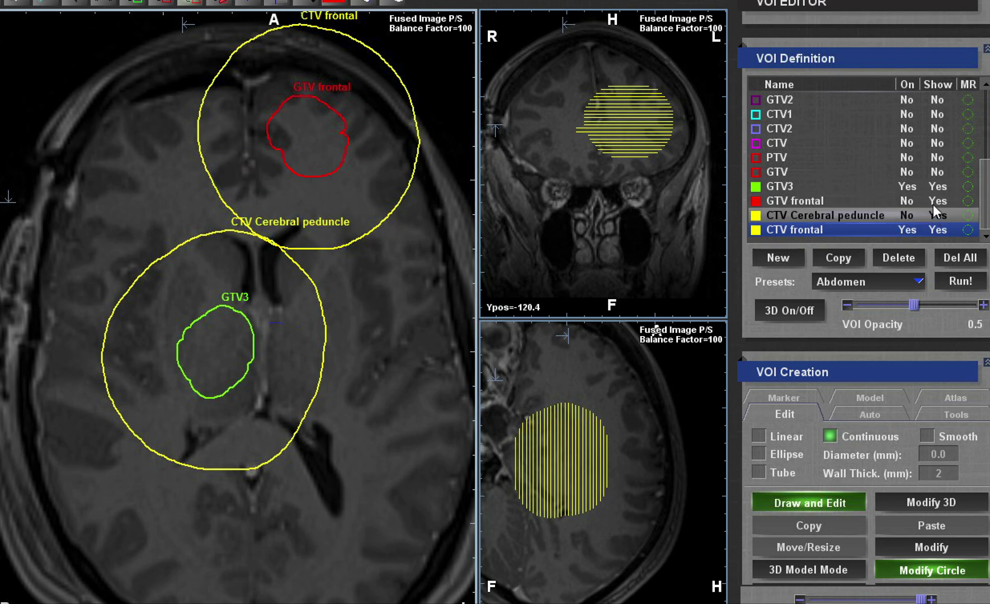
{"action": "left_click", "coordinate": [938, 202]}
{"action": "left_click", "coordinate": [934, 187]}
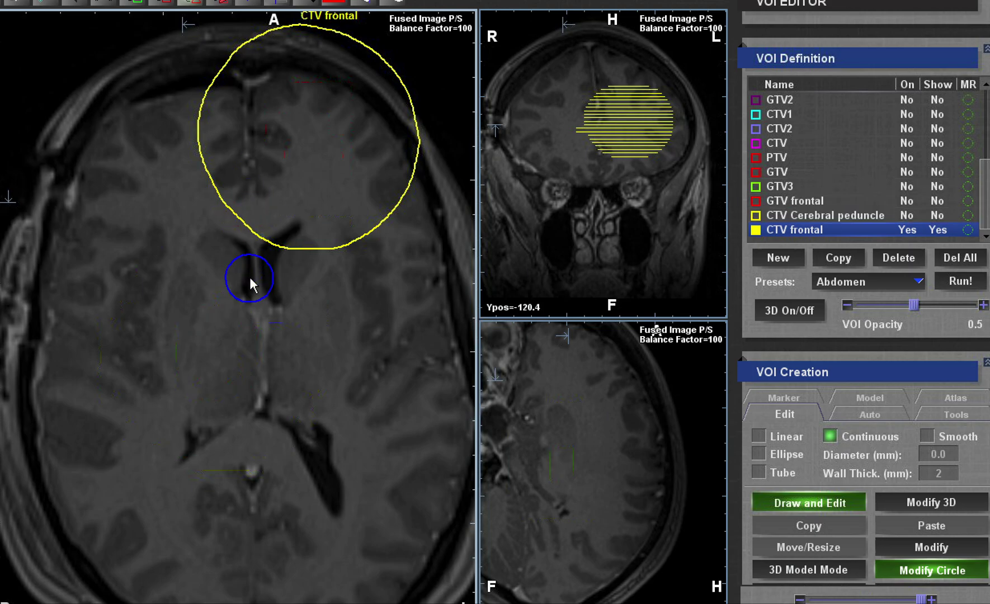
- Reshape the posterior border of CTV frontal at the lateral ventricle's frontal horn with a smaller circle and review the neighbouring slices
{"action": "scroll", "coordinate": [245, 286], "scroll_direction": "down", "scroll_amount": 5}
{"action": "mouse_move", "coordinate": [245, 297]}
{"action": "left_mouse_down"}
{"action": "mouse_move", "coordinate": [295, 235]}
{"action": "mouse_move", "coordinate": [262, 303]}
{"action": "mouse_move", "coordinate": [258, 244]}
{"action": "mouse_move", "coordinate": [276, 215]}
{"action": "mouse_move", "coordinate": [297, 213]}
{"action": "mouse_move", "coordinate": [272, 235]}
{"action": "mouse_move", "coordinate": [280, 213]}
{"action": "mouse_move", "coordinate": [279, 232]}
{"action": "mouse_move", "coordinate": [276, 224]}
{"action": "mouse_move", "coordinate": [284, 239]}
{"action": "left_mouse_up"}
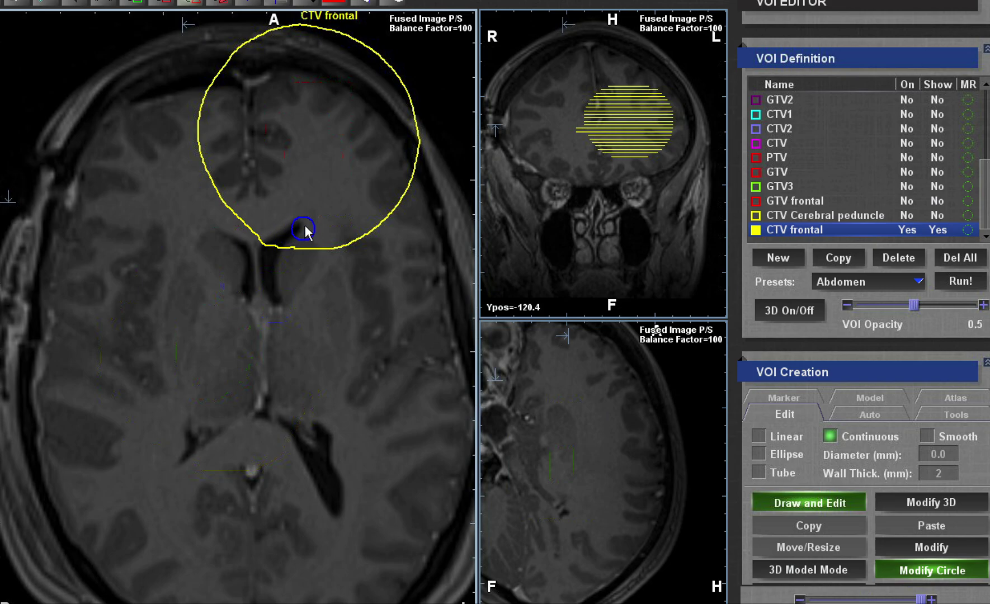
{"action": "scroll", "coordinate": [295, 296], "scroll_direction": "down", "scroll_amount": 1}
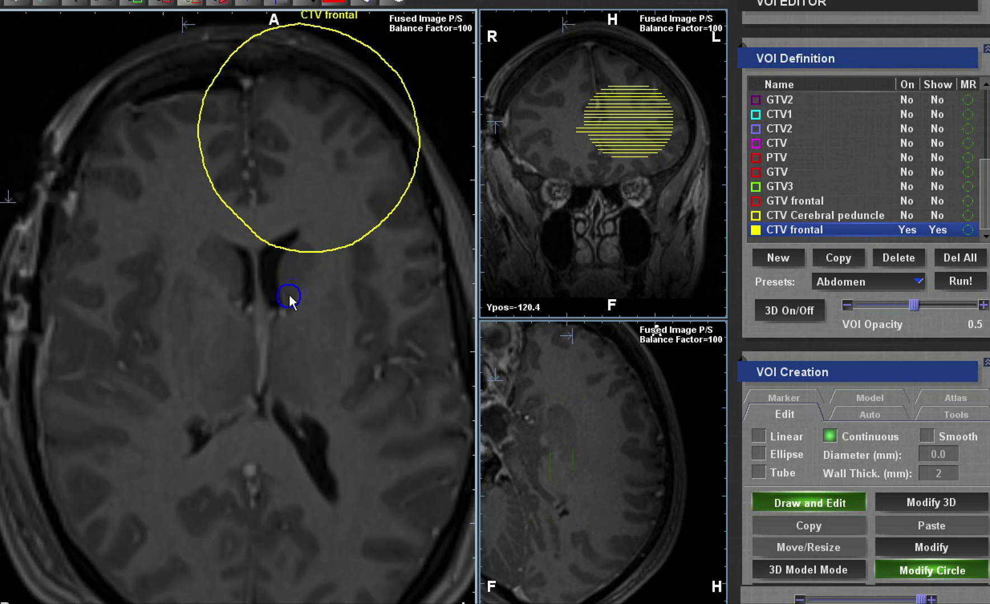
{"action": "scroll", "coordinate": [287, 294], "scroll_direction": "down", "scroll_amount": 1}
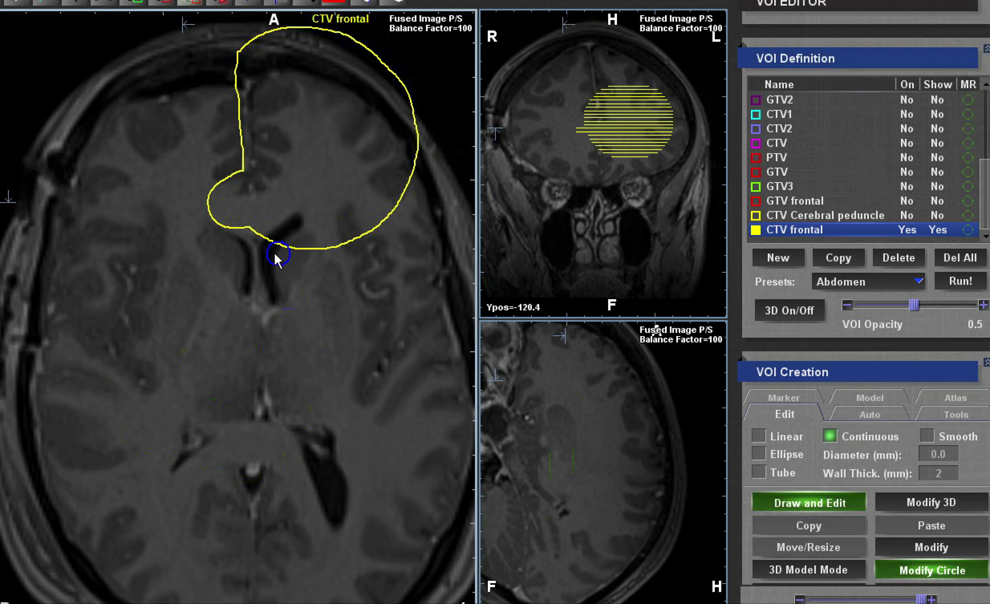
{"action": "mouse_move", "coordinate": [274, 252]}
{"action": "left_mouse_down"}
{"action": "mouse_move", "coordinate": [304, 213]}
{"action": "mouse_move", "coordinate": [281, 238]}
{"action": "left_mouse_up"}
{"action": "scroll", "coordinate": [263, 274], "scroll_direction": "down", "scroll_amount": 2}
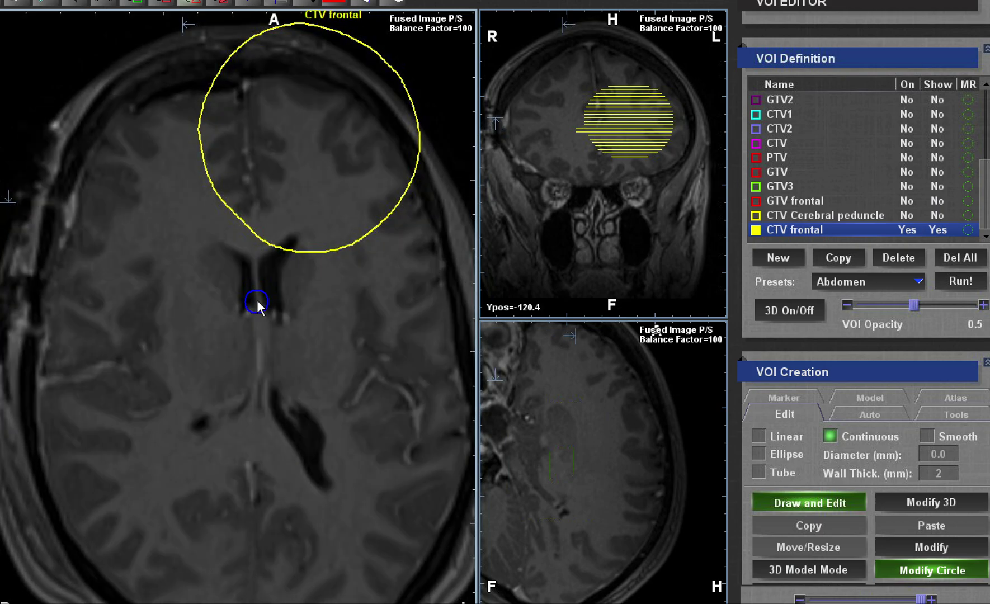
{"action": "scroll", "coordinate": [258, 305], "scroll_direction": "down", "scroll_amount": 4}
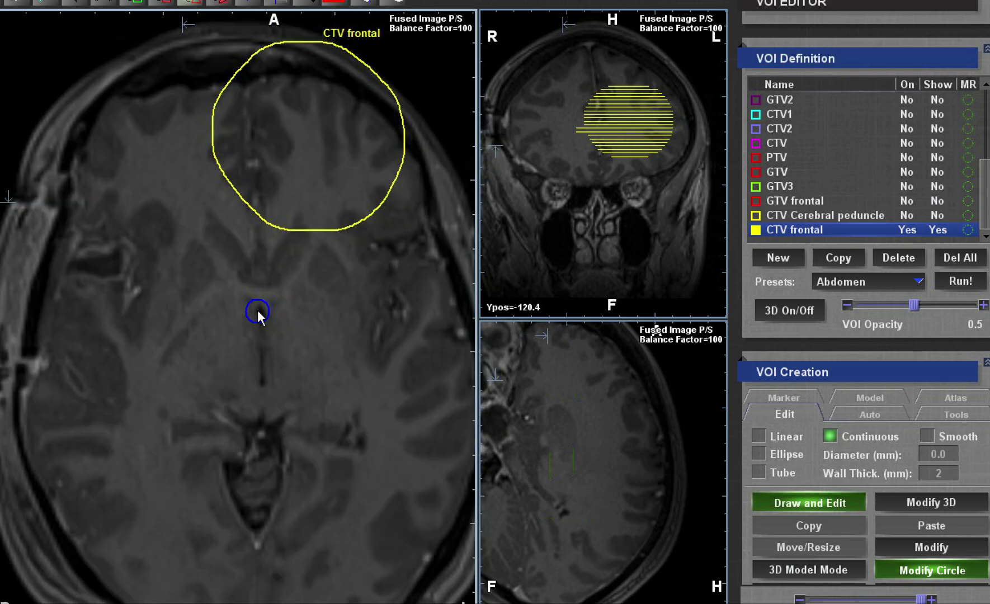
{"action": "scroll", "coordinate": [256, 309], "scroll_direction": "up", "scroll_amount": 5}
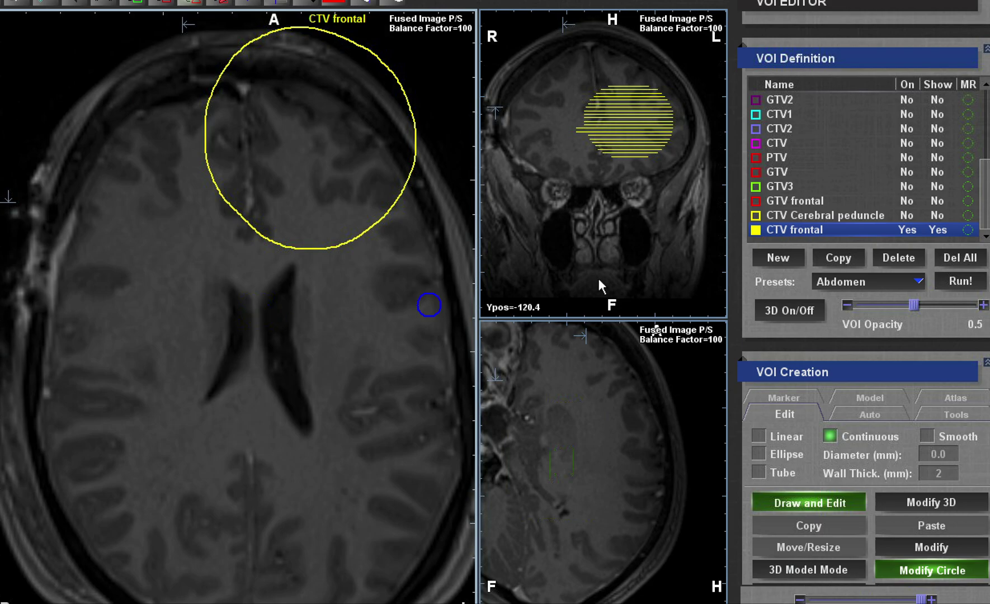
- Show CTV Cerebral peduncle and trim its medial edge with Modify Circle to the inner wall of the left lateral ventricle
{"action": "left_click", "coordinate": [906, 214]}
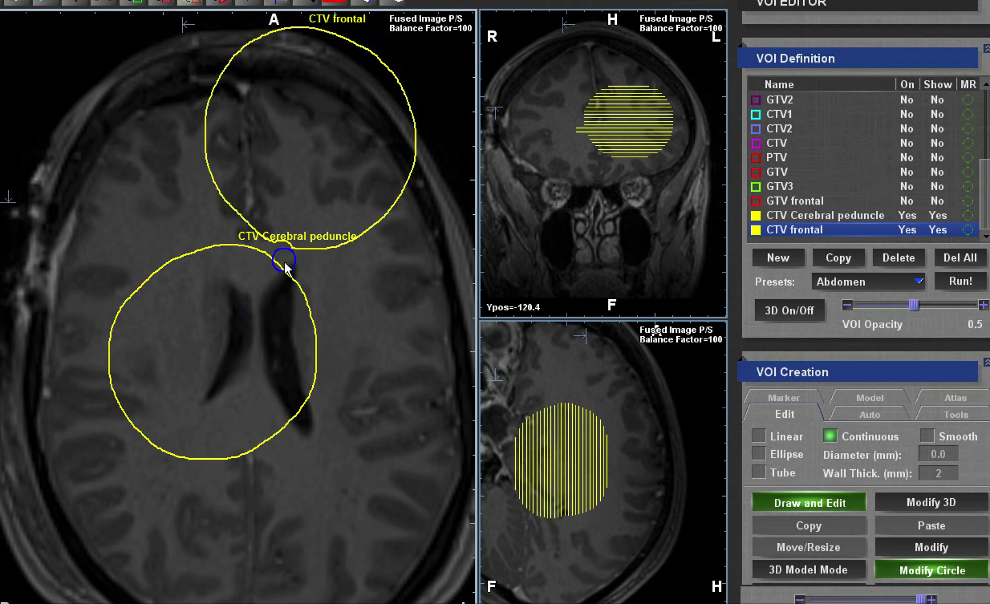
{"action": "left_click", "coordinate": [806, 217]}
{"action": "left_click", "coordinate": [909, 571]}
{"action": "left_click", "coordinate": [908, 571]}
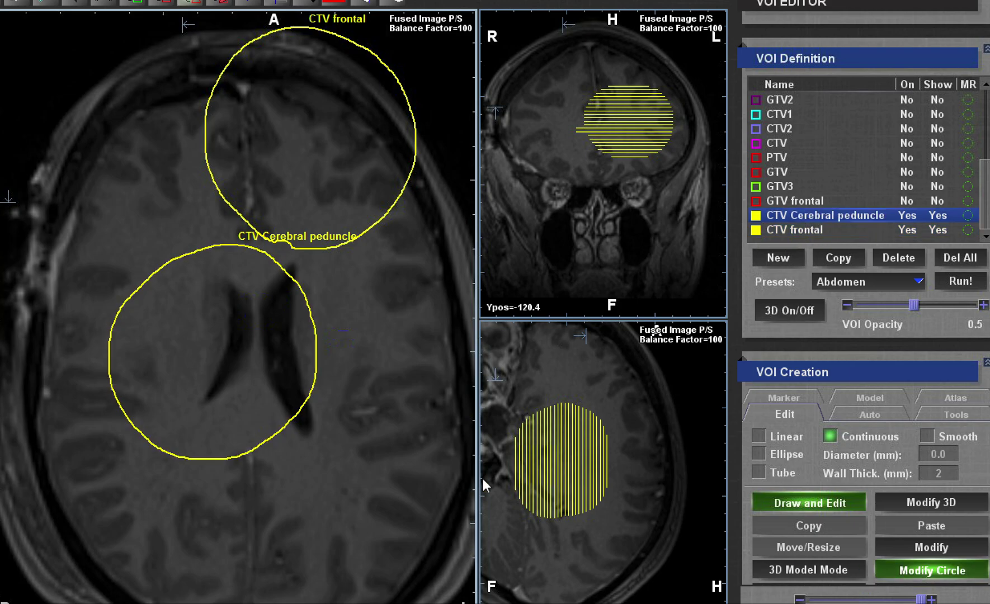
{"action": "mouse_move", "coordinate": [302, 277]}
{"action": "left_mouse_down"}
{"action": "mouse_move", "coordinate": [286, 279]}
{"action": "mouse_move", "coordinate": [278, 298]}
{"action": "mouse_move", "coordinate": [278, 336]}
{"action": "mouse_move", "coordinate": [286, 391]}
{"action": "mouse_move", "coordinate": [311, 425]}
{"action": "mouse_move", "coordinate": [300, 288]}
{"action": "mouse_move", "coordinate": [296, 336]}
{"action": "mouse_move", "coordinate": [316, 372]}
{"action": "mouse_move", "coordinate": [293, 305]}
{"action": "mouse_move", "coordinate": [312, 316]}
{"action": "mouse_move", "coordinate": [240, 309]}
{"action": "left_mouse_up"}
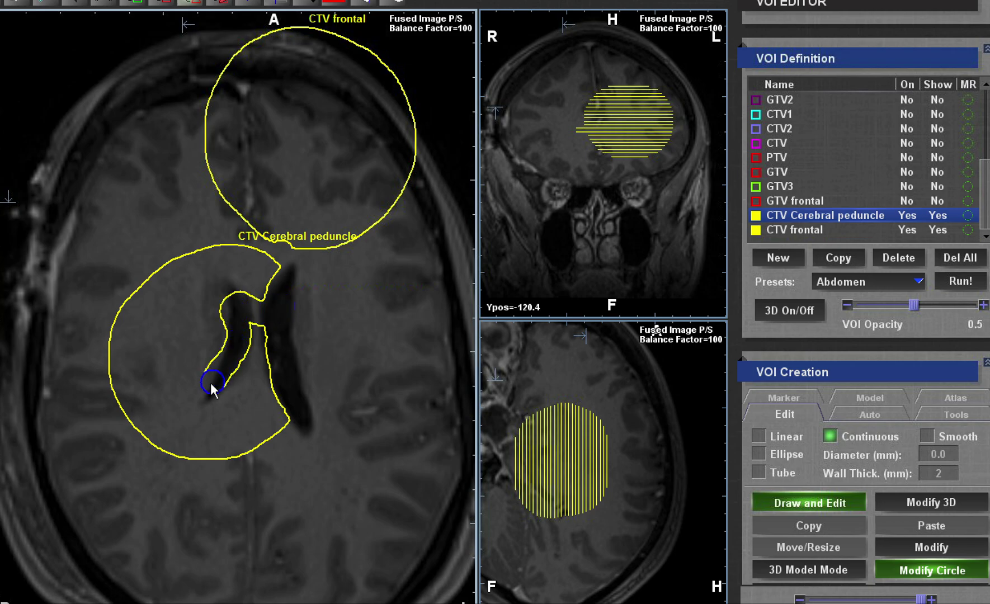
{"action": "left_click_drag", "start_coordinate": [210, 383], "coordinate": [203, 390]}
{"action": "left_click_drag", "start_coordinate": [256, 363], "coordinate": [258, 309]}
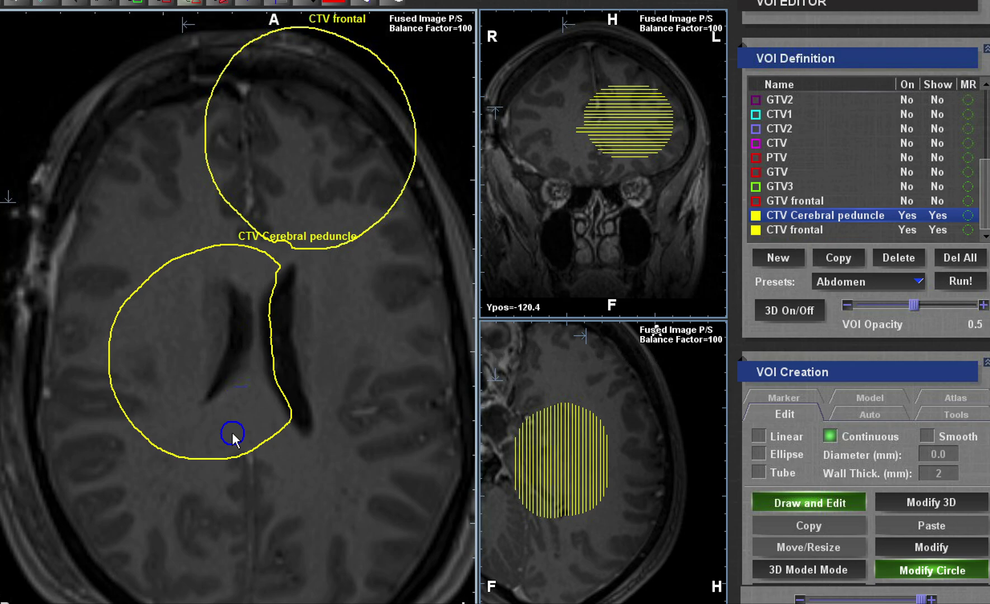
- Trim CTV Cerebral peduncle along the left lateral ventricle on the slice above and compare it with the slice below
{"action": "scroll", "coordinate": [232, 434], "scroll_direction": "up", "scroll_amount": 2}
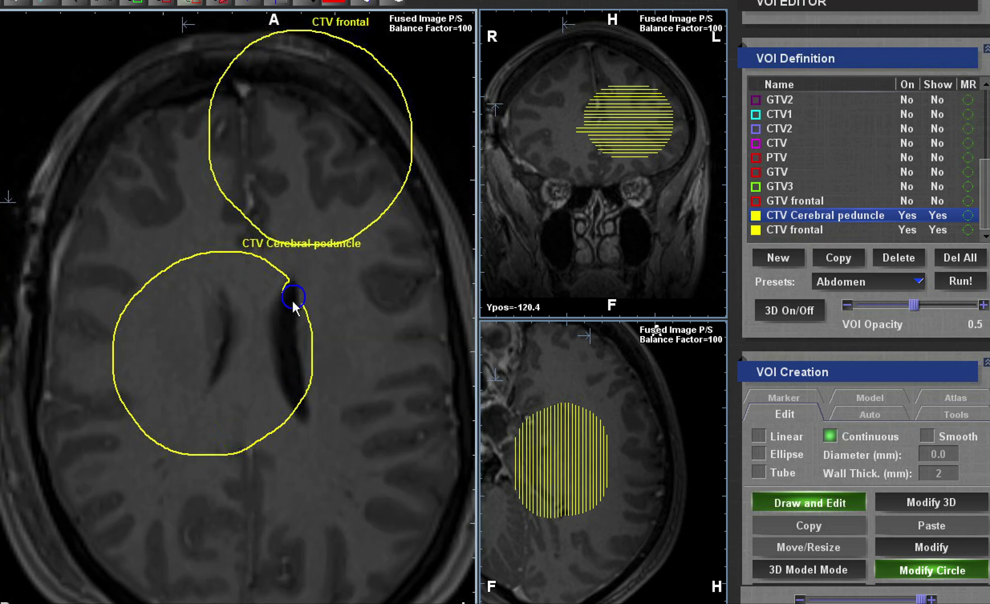
{"action": "mouse_move", "coordinate": [293, 302]}
{"action": "left_mouse_down"}
{"action": "mouse_move", "coordinate": [312, 407]}
{"action": "mouse_move", "coordinate": [301, 290]}
{"action": "mouse_move", "coordinate": [311, 371]}
{"action": "mouse_move", "coordinate": [303, 336]}
{"action": "left_mouse_up"}
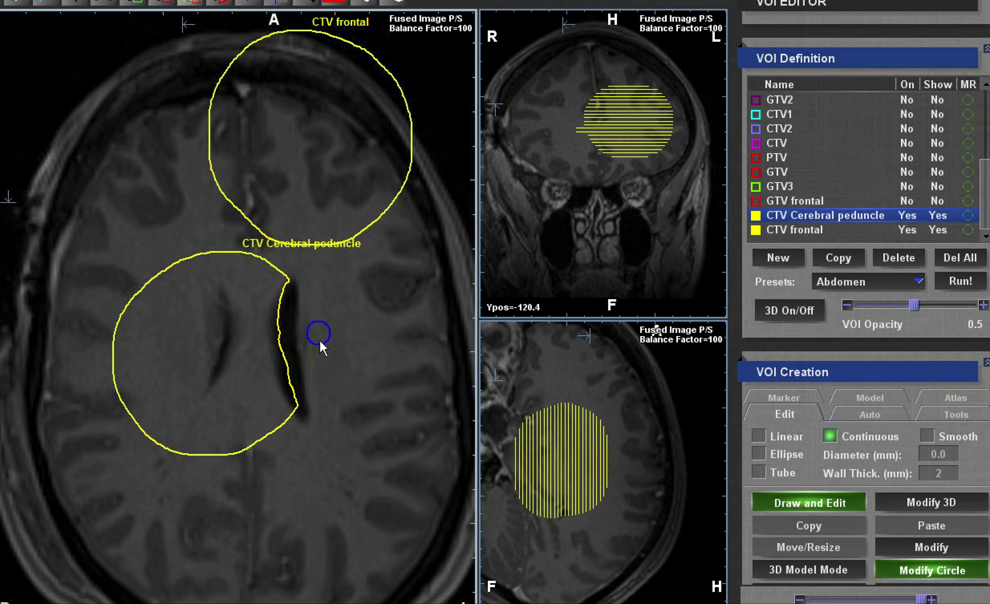
{"action": "scroll", "coordinate": [311, 364], "scroll_direction": "down", "scroll_amount": 2}
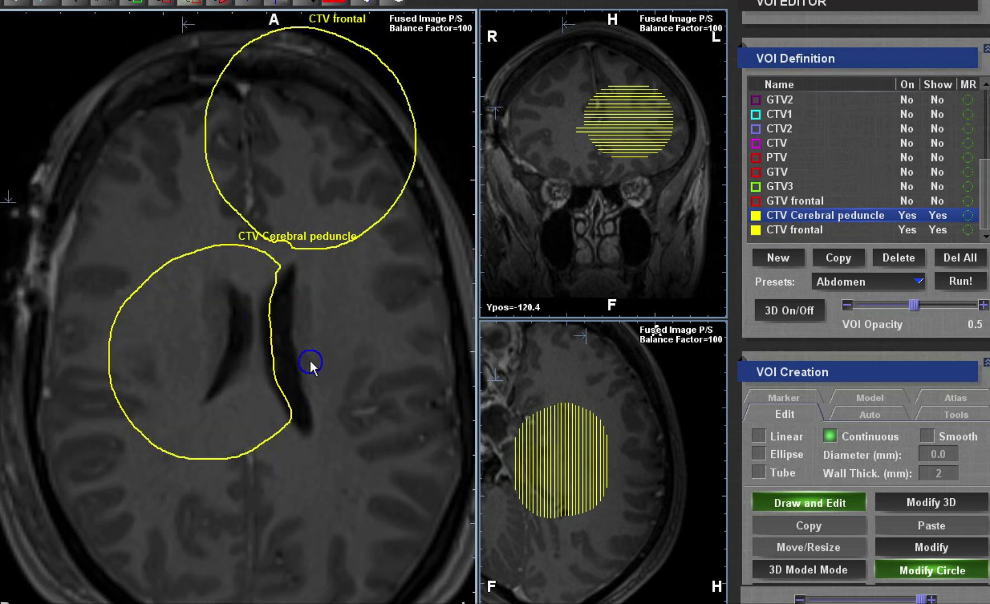
- Trim the posterior border of CTV Cerebral peduncle along the back of the midbrain on the lower axial slices
{"action": "scroll", "coordinate": [310, 363], "scroll_direction": "down", "scroll_amount": 4}
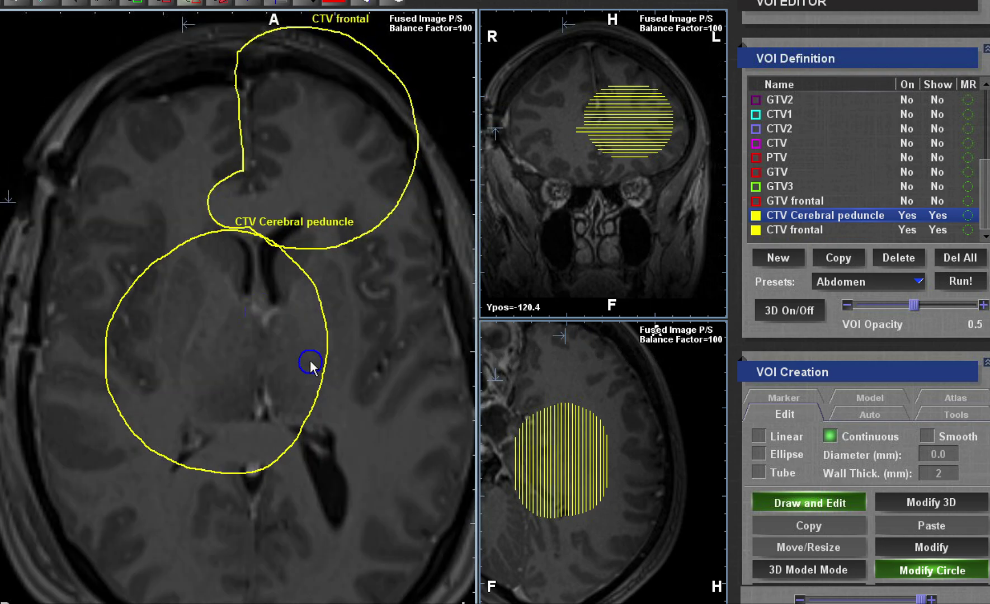
{"action": "scroll", "coordinate": [310, 363], "scroll_direction": "down", "scroll_amount": 2}
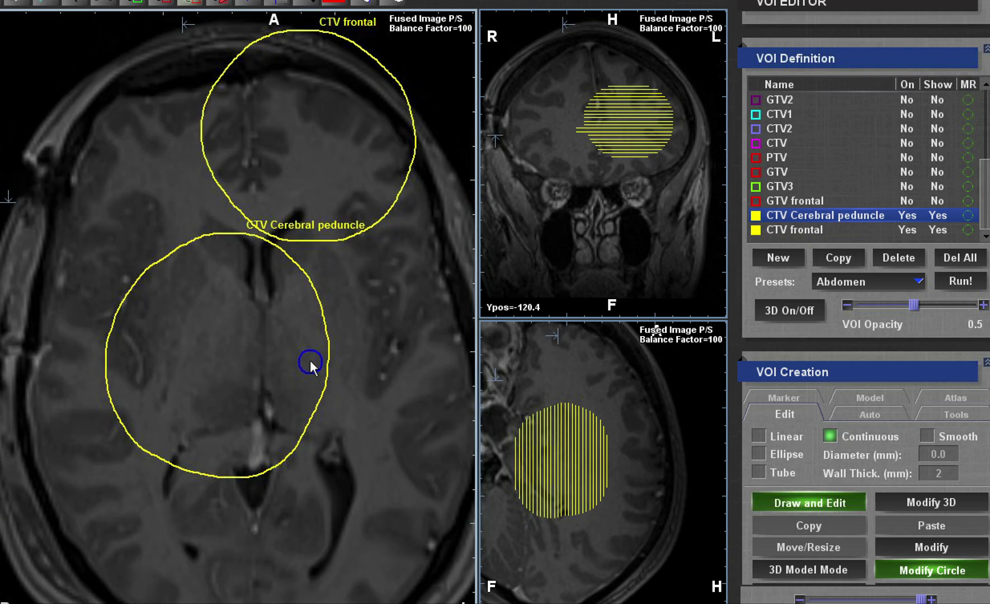
{"action": "scroll", "coordinate": [311, 363], "scroll_direction": "down", "scroll_amount": 5}
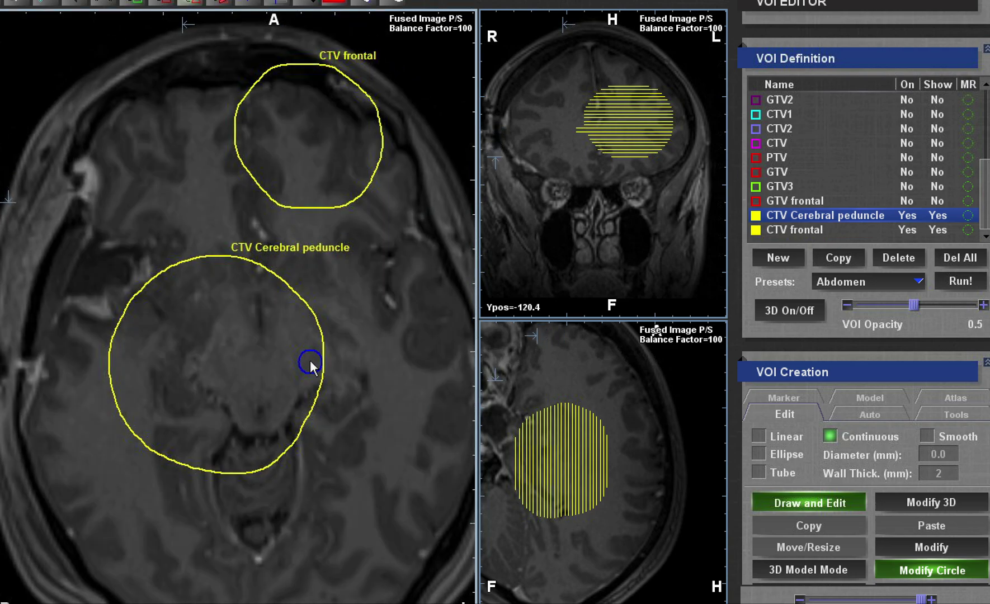
{"action": "scroll", "coordinate": [311, 365], "scroll_direction": "down", "scroll_amount": 2}
{"action": "left_click_drag", "start_coordinate": [215, 477], "coordinate": [238, 458]}
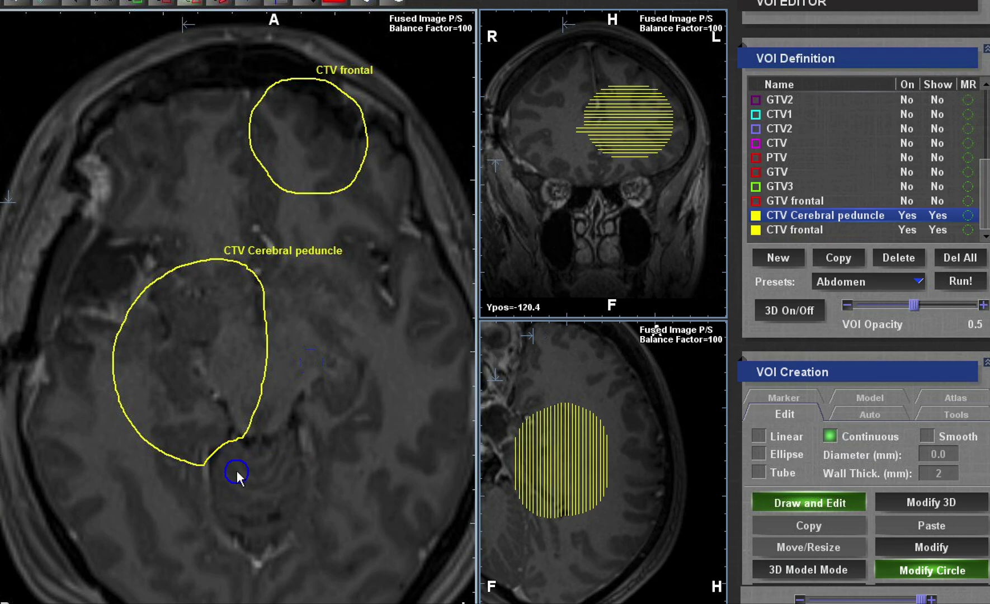
{"action": "scroll", "coordinate": [258, 190], "scroll_direction": "down", "scroll_amount": 3}
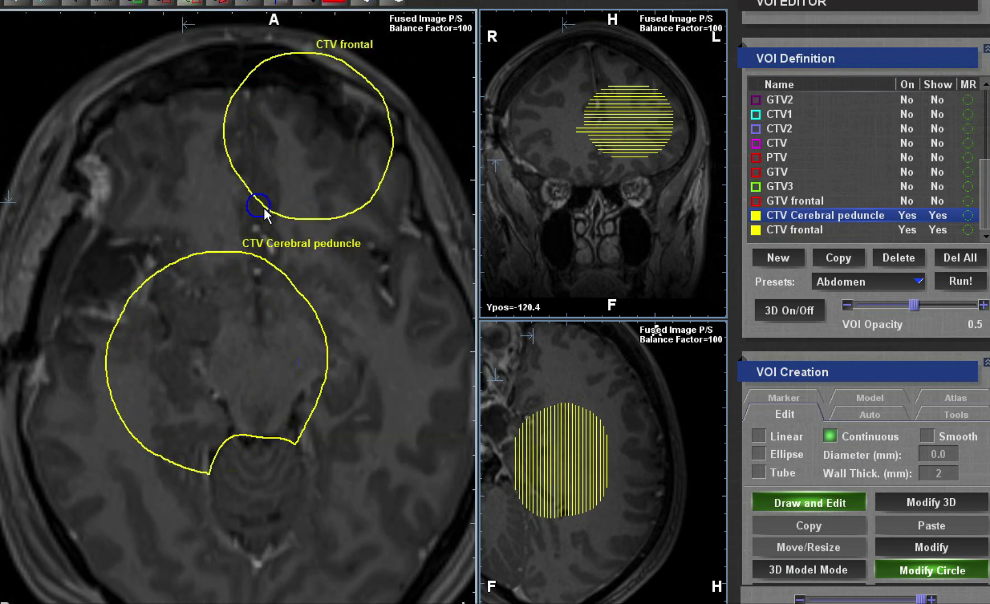
- Examine CTV Cerebral peduncle against the midline and third ventricle on the slices between the frontal horns and midbrain
{"action": "scroll", "coordinate": [279, 224], "scroll_direction": "down", "scroll_amount": 2}
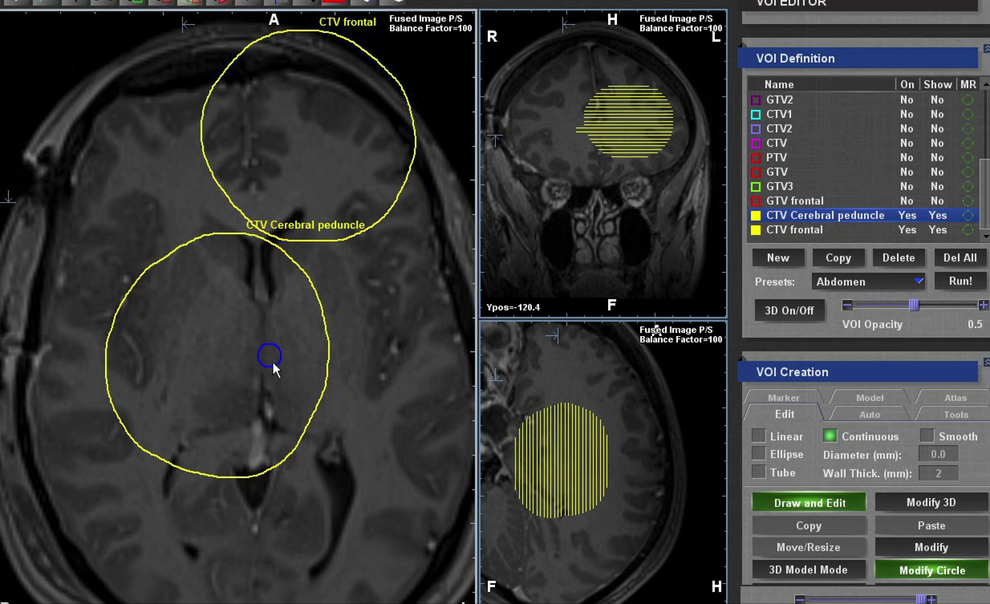
{"action": "scroll", "coordinate": [273, 362], "scroll_direction": "down", "scroll_amount": 1}
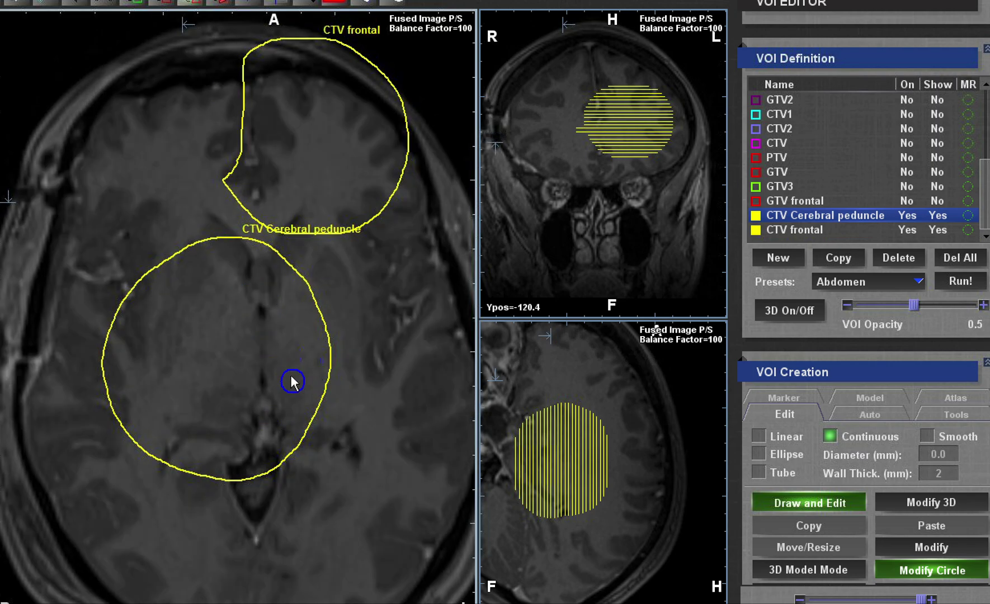
{"action": "scroll", "coordinate": [276, 302], "scroll_direction": "down", "scroll_amount": 4}
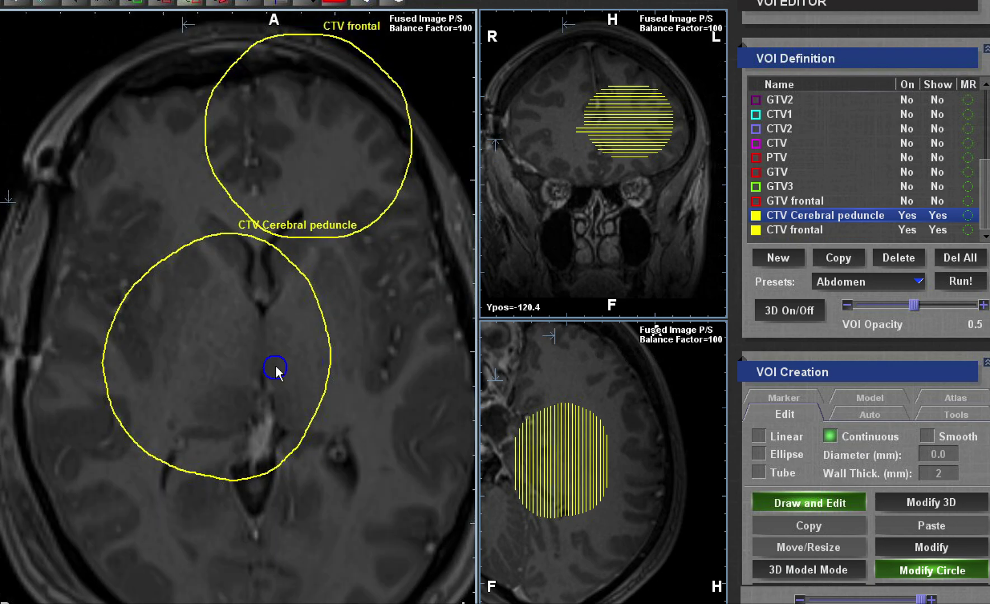
{"action": "scroll", "coordinate": [275, 368], "scroll_direction": "down", "scroll_amount": 1}
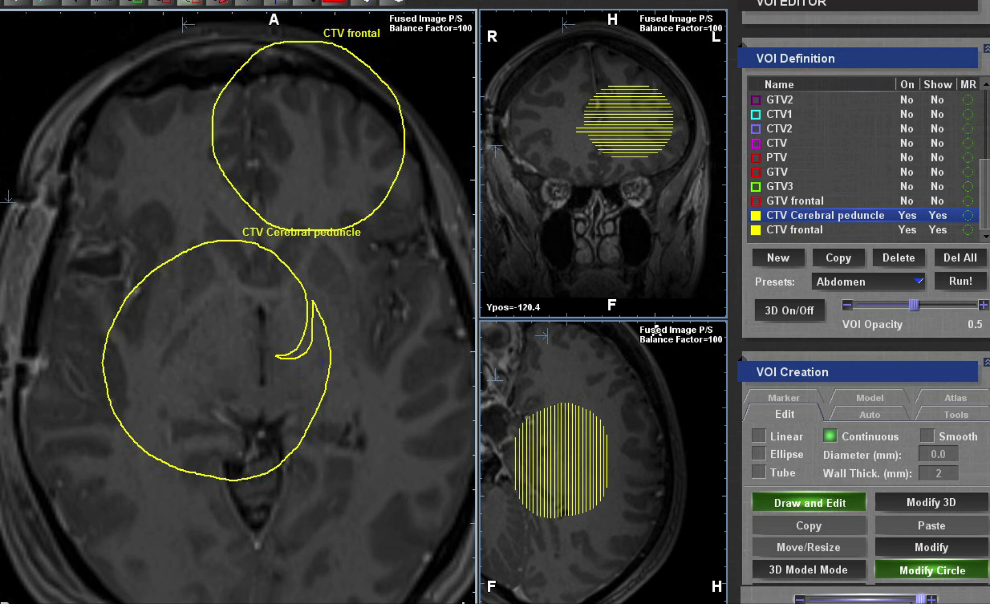
- Set the fusion balance to 0 to show only the CT and apply the H&N window preset
{"action": "left_click_drag", "start_coordinate": [921, 599], "coordinate": [810, 599]}
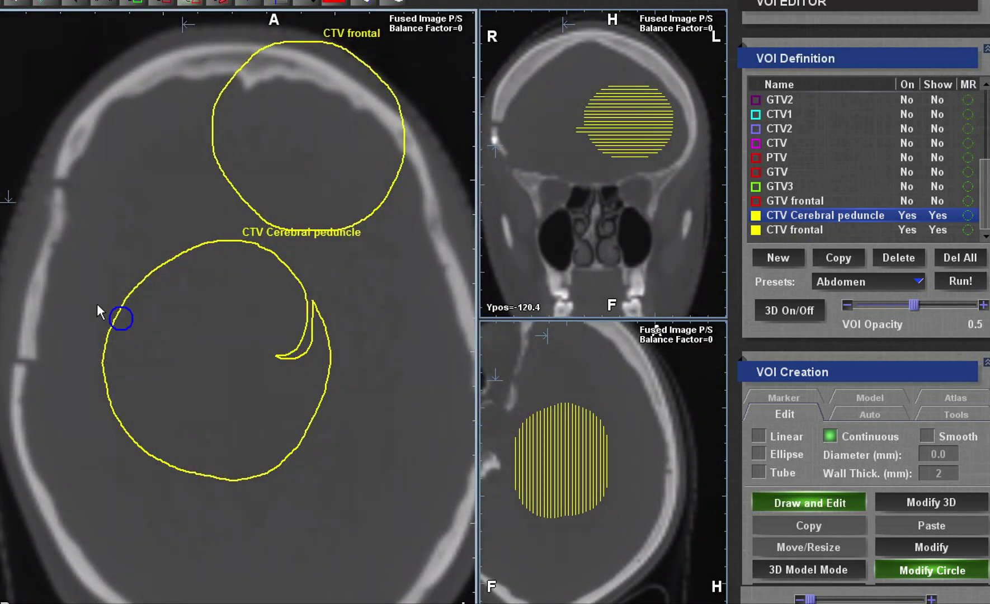
{"action": "right_click", "coordinate": [3, 208]}
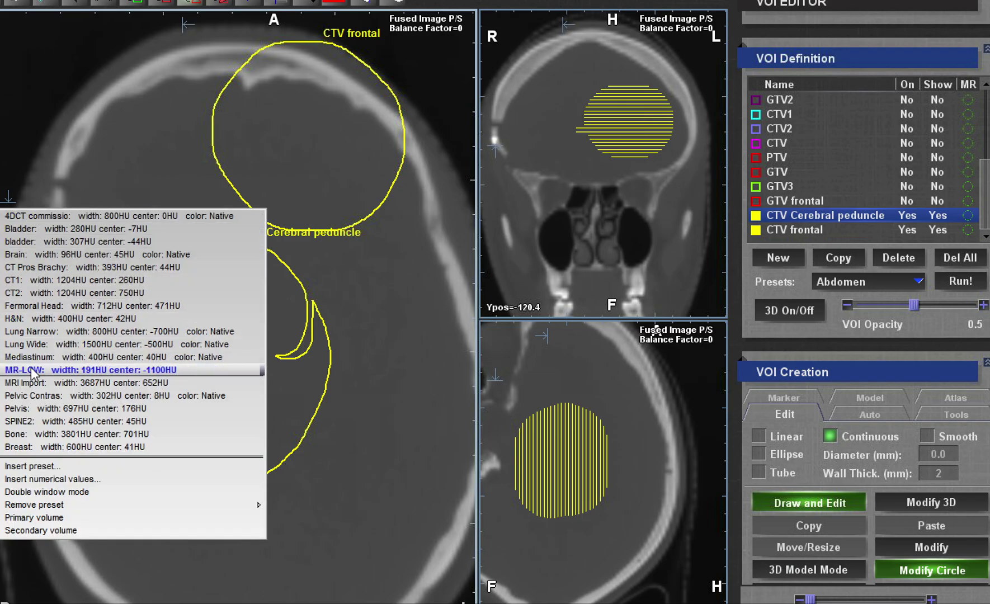
{"action": "left_click", "coordinate": [44, 320]}
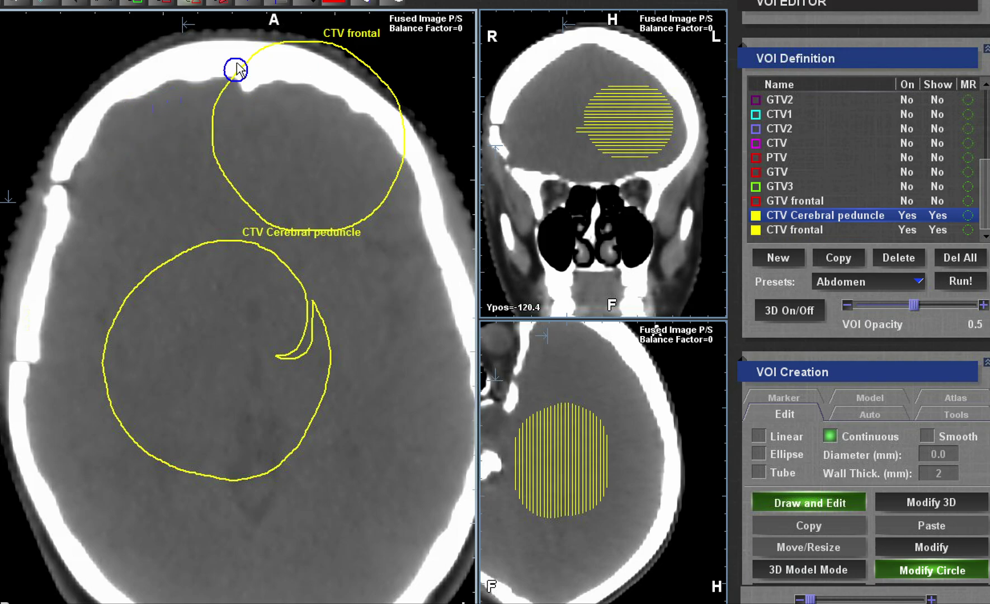
- Select CTV frontal and trim its anterior border out of the frontal skull bone with Modify Circle
{"action": "left_click", "coordinate": [782, 228]}
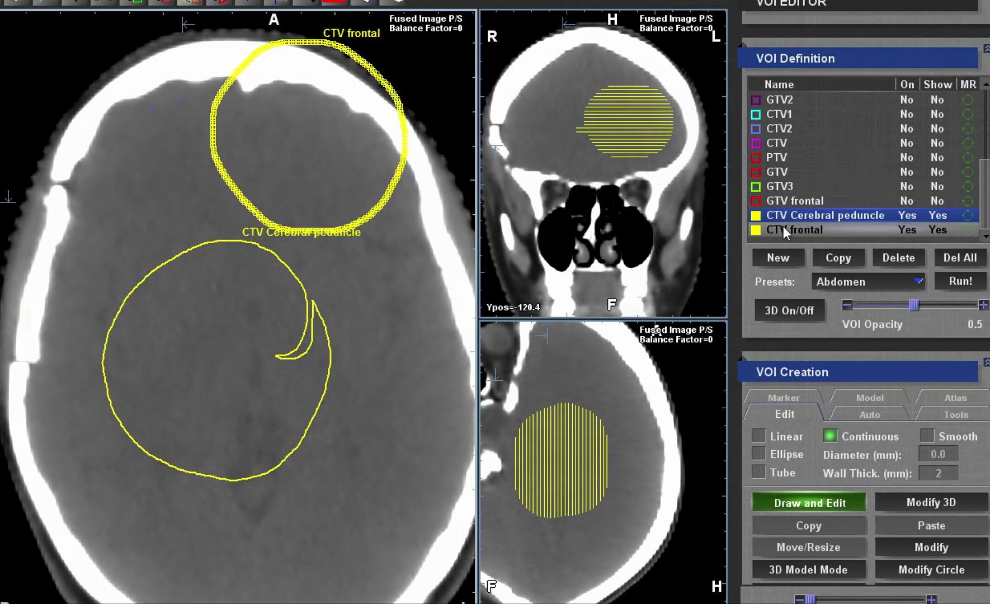
{"action": "left_click", "coordinate": [897, 567]}
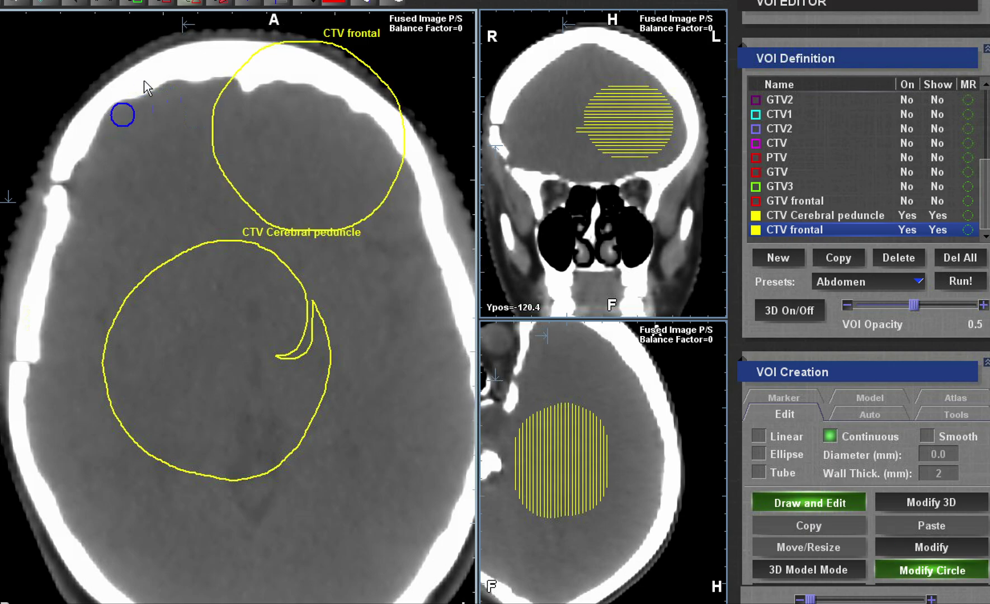
{"action": "left_click_drag", "start_coordinate": [234, 65], "coordinate": [291, 66]}
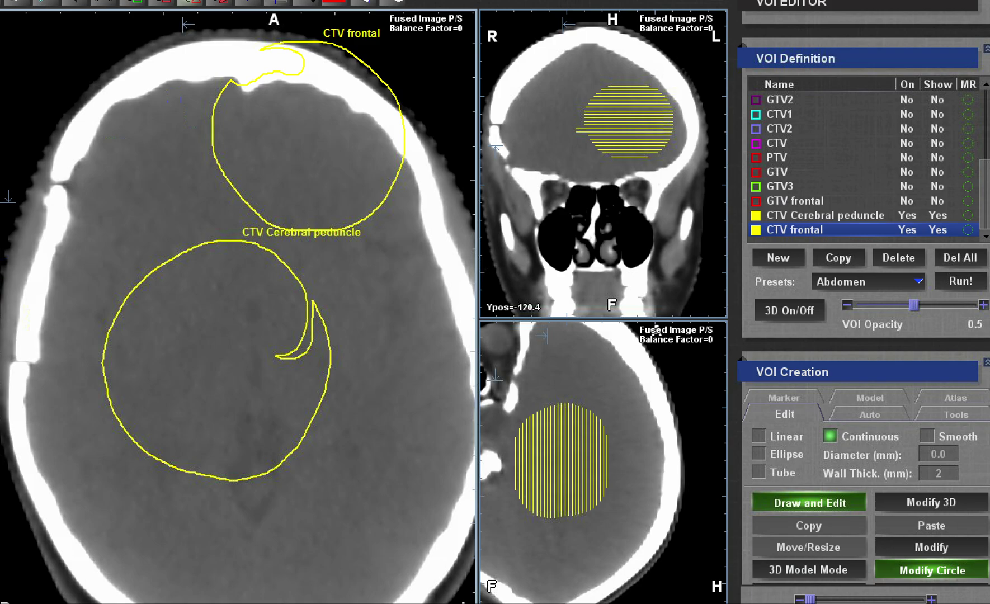
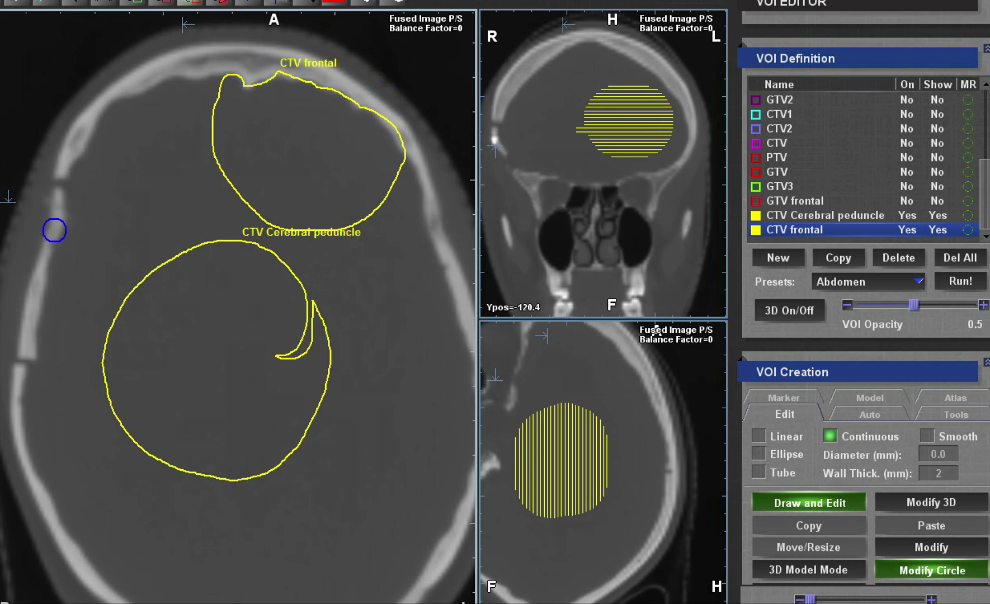
- Compare the CTV frontal border with the skull under the H&N and Bone window presets
{"action": "right_click", "coordinate": [2, 223]}
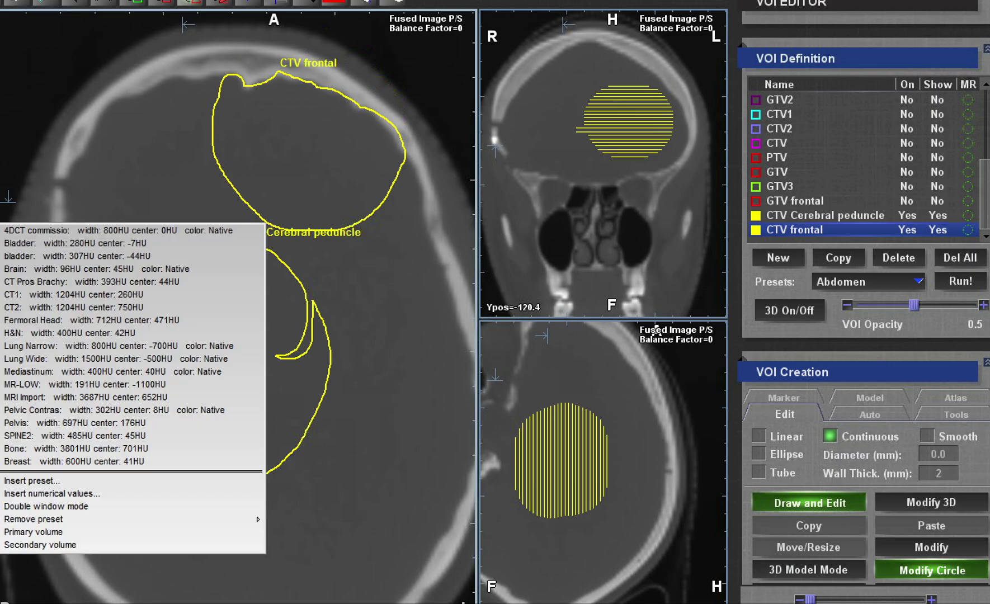
{"action": "left_click", "coordinate": [6, 333]}
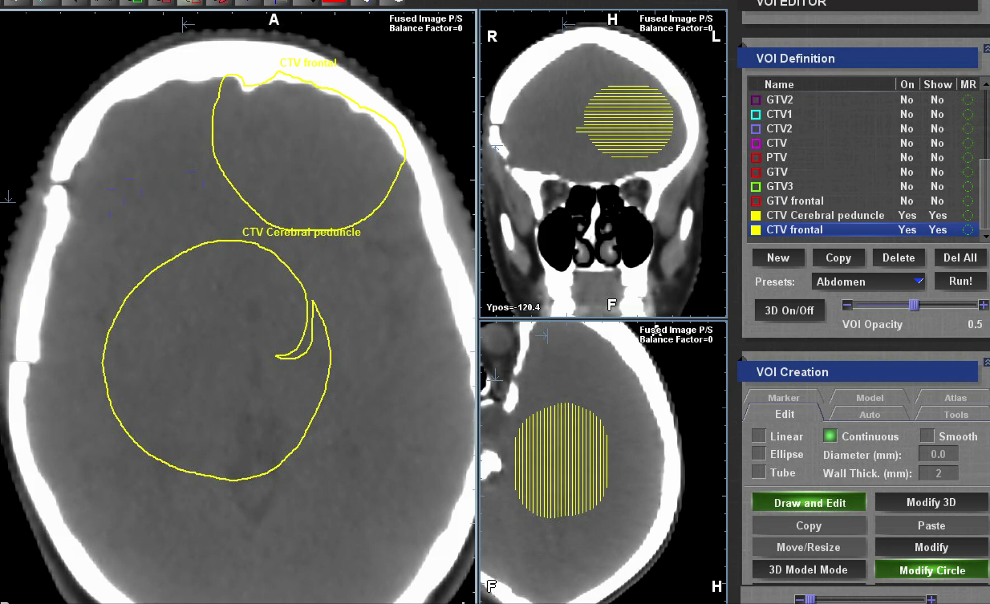
{"action": "right_click", "coordinate": [3, 278]}
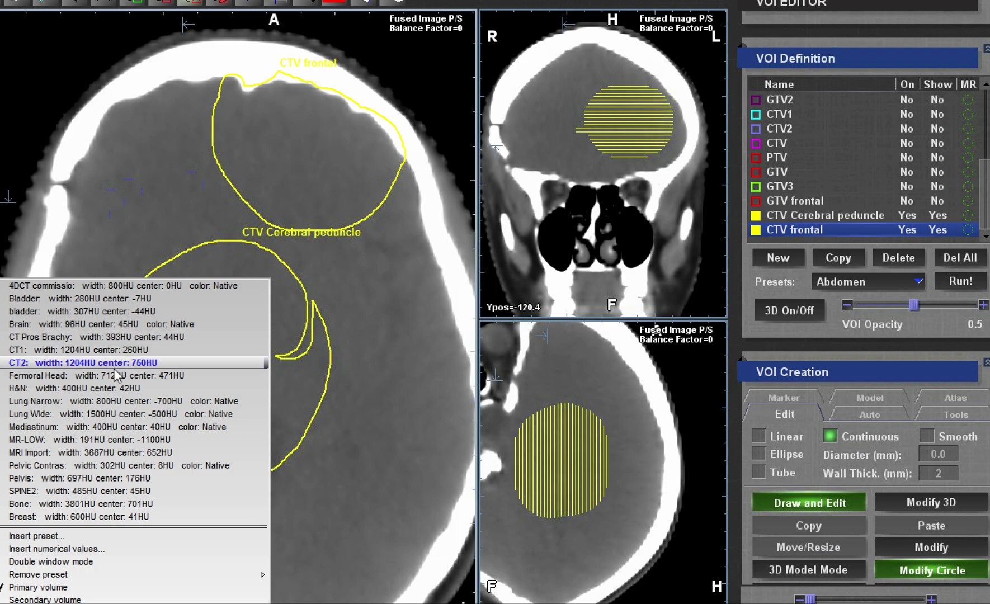
{"action": "left_click", "coordinate": [127, 505]}
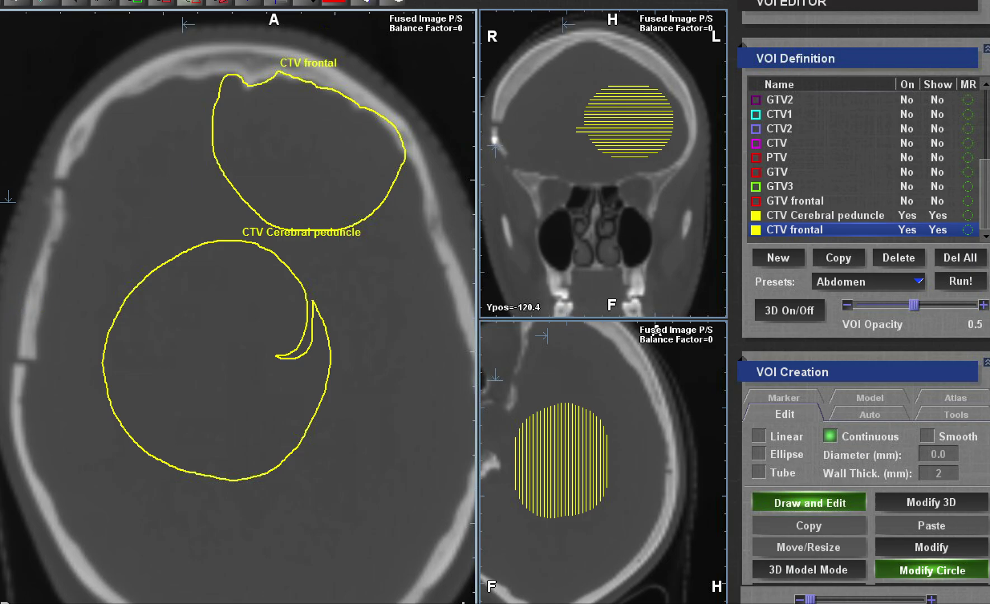
- Apply the H&N window preset and refine the anterolateral border of CTV frontal along the skull's inner surface
{"action": "right_click", "coordinate": [14, 338]}
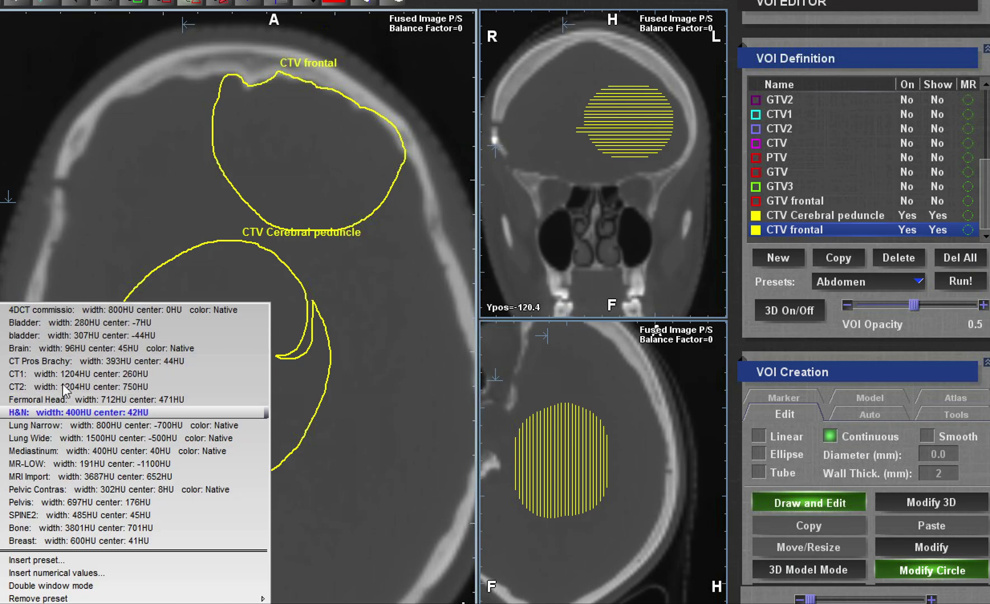
{"action": "left_click", "coordinate": [66, 412]}
{"action": "mouse_move", "coordinate": [244, 61]}
{"action": "left_mouse_down"}
{"action": "mouse_move", "coordinate": [250, 73]}
{"action": "mouse_move", "coordinate": [297, 69]}
{"action": "mouse_move", "coordinate": [344, 89]}
{"action": "mouse_move", "coordinate": [414, 151]}
{"action": "mouse_move", "coordinate": [375, 148]}
{"action": "mouse_move", "coordinate": [364, 132]}
{"action": "mouse_move", "coordinate": [376, 144]}
{"action": "mouse_move", "coordinate": [342, 160]}
{"action": "left_mouse_up"}
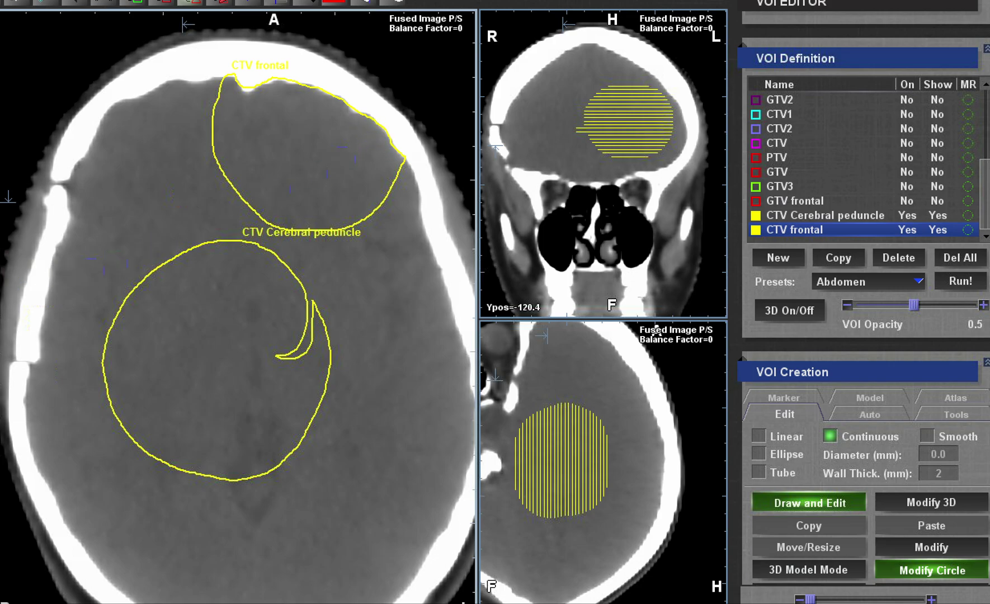
- Using the Bone window preset, trim CTV frontal along the inner skull on the adjacent lower slice, and restore the fusion balance to 100
{"action": "right_click", "coordinate": [2, 290]}
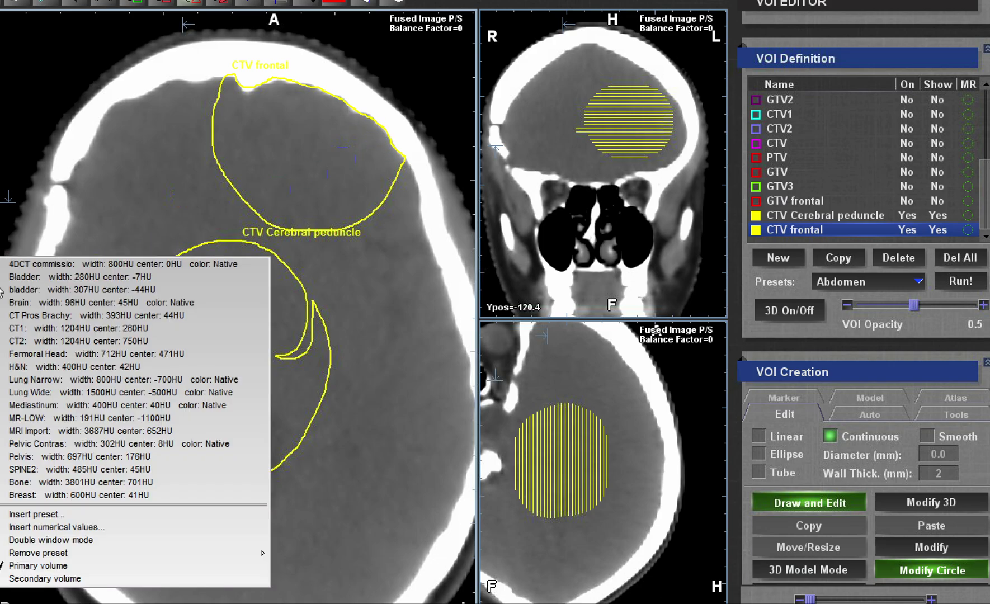
{"action": "left_click", "coordinate": [53, 486]}
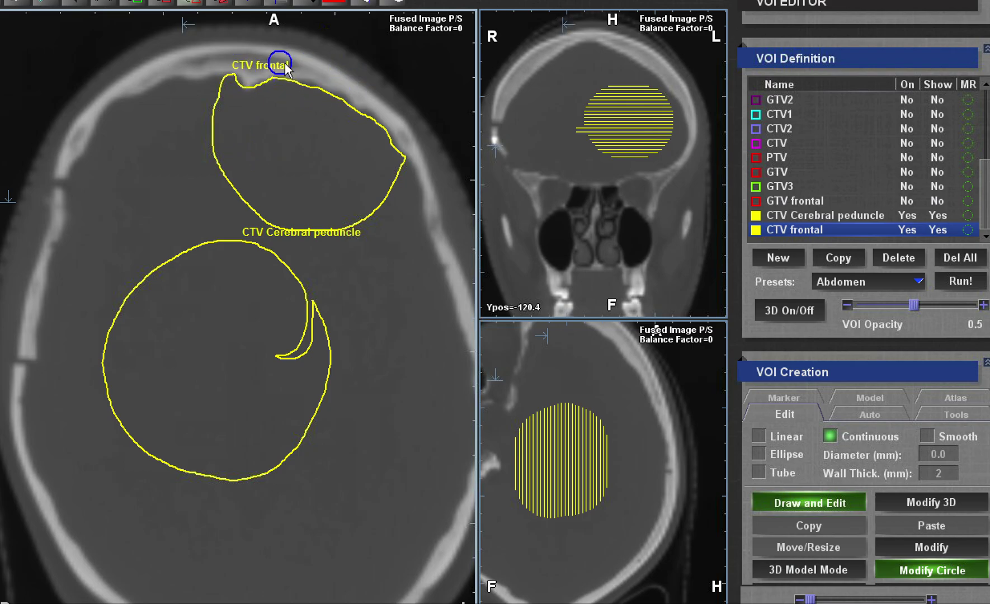
{"action": "scroll", "coordinate": [332, 157], "scroll_direction": "down", "scroll_amount": 2}
{"action": "scroll", "coordinate": [316, 146], "scroll_direction": "down", "scroll_amount": 2}
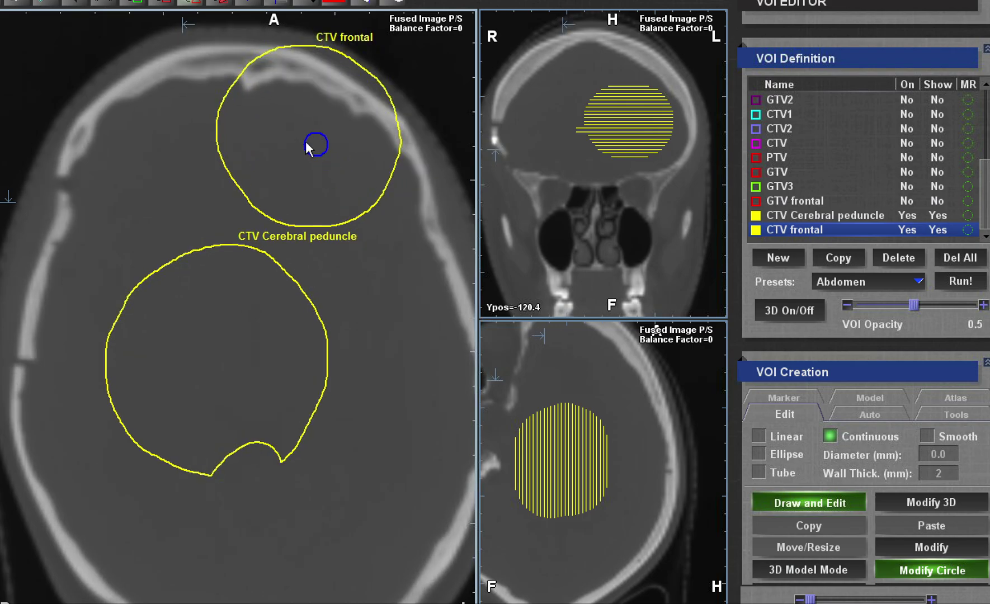
{"action": "scroll", "coordinate": [274, 129], "scroll_direction": "up", "scroll_amount": 1}
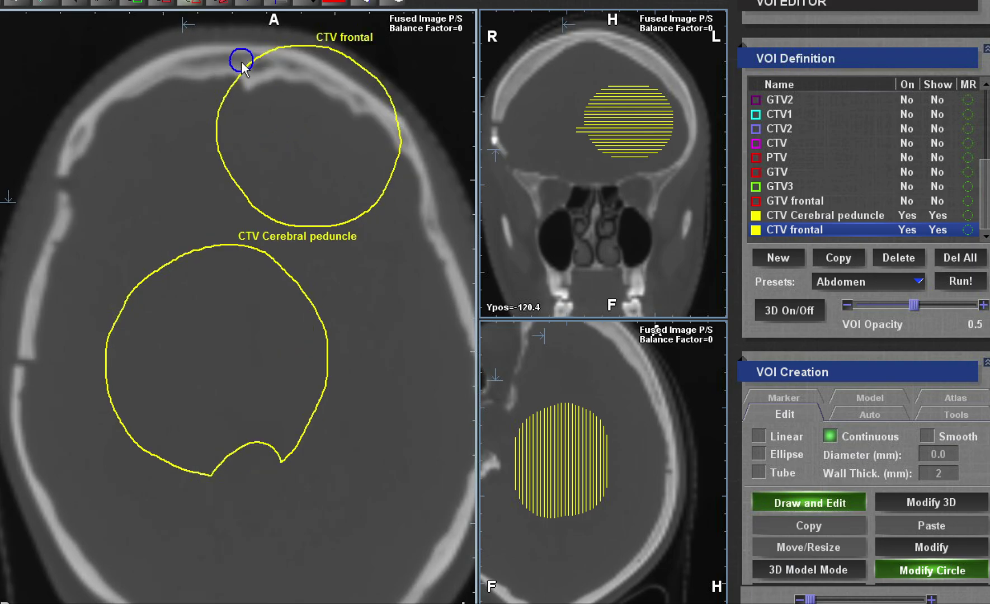
{"action": "mouse_move", "coordinate": [279, 58]}
{"action": "left_mouse_down"}
{"action": "mouse_move", "coordinate": [267, 70]}
{"action": "mouse_move", "coordinate": [376, 108]}
{"action": "mouse_move", "coordinate": [402, 141]}
{"action": "mouse_move", "coordinate": [368, 134]}
{"action": "mouse_move", "coordinate": [374, 141]}
{"action": "left_mouse_up"}
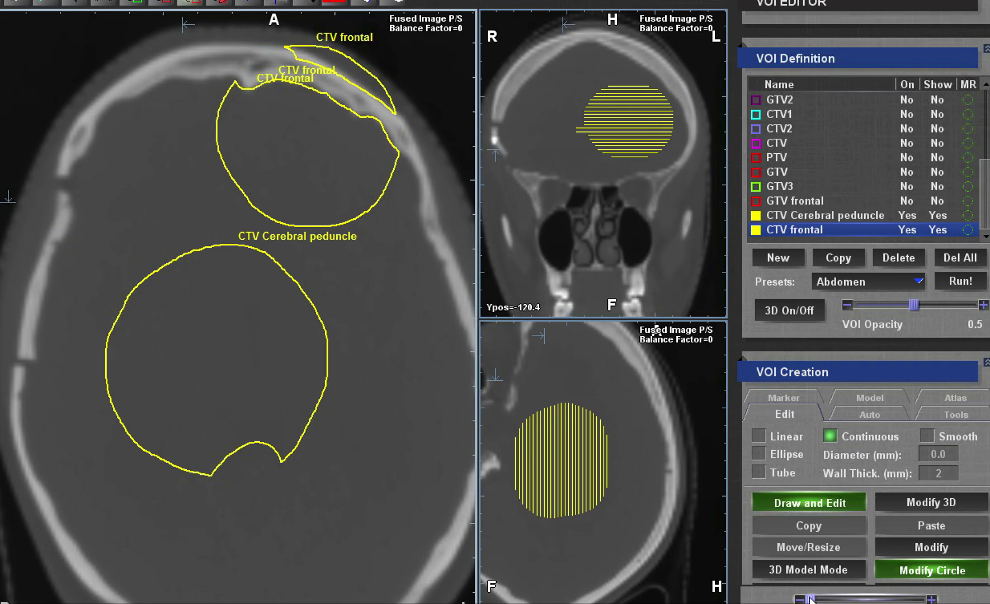
{"action": "left_click_drag", "start_coordinate": [809, 599], "coordinate": [940, 600]}
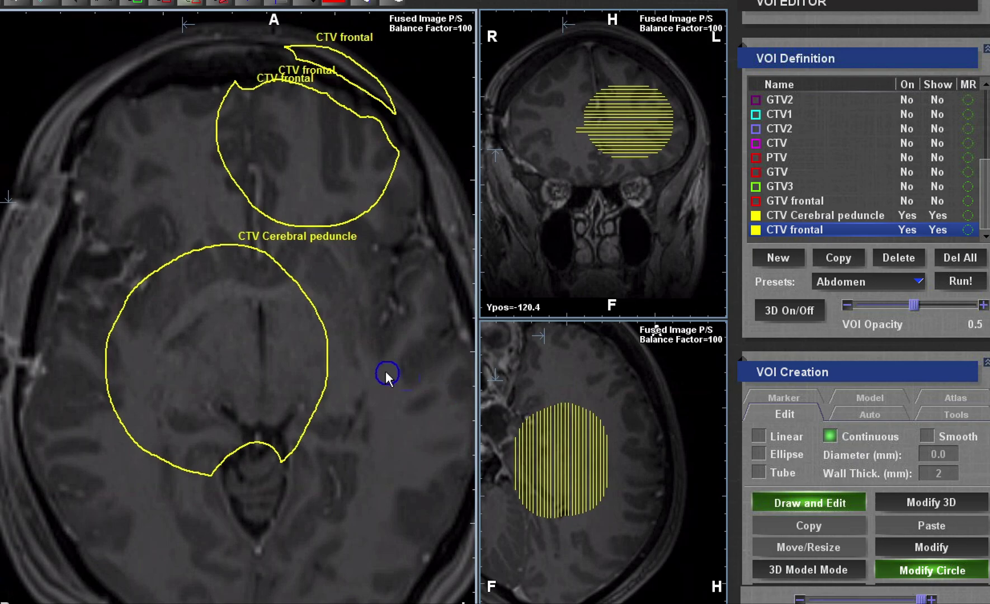
- Review the CTV Cerebral peduncle and CTV frontal contours on the axial slices from the pons up to the lateral ventricles
{"action": "scroll", "coordinate": [309, 384], "scroll_direction": "down", "scroll_amount": 5}
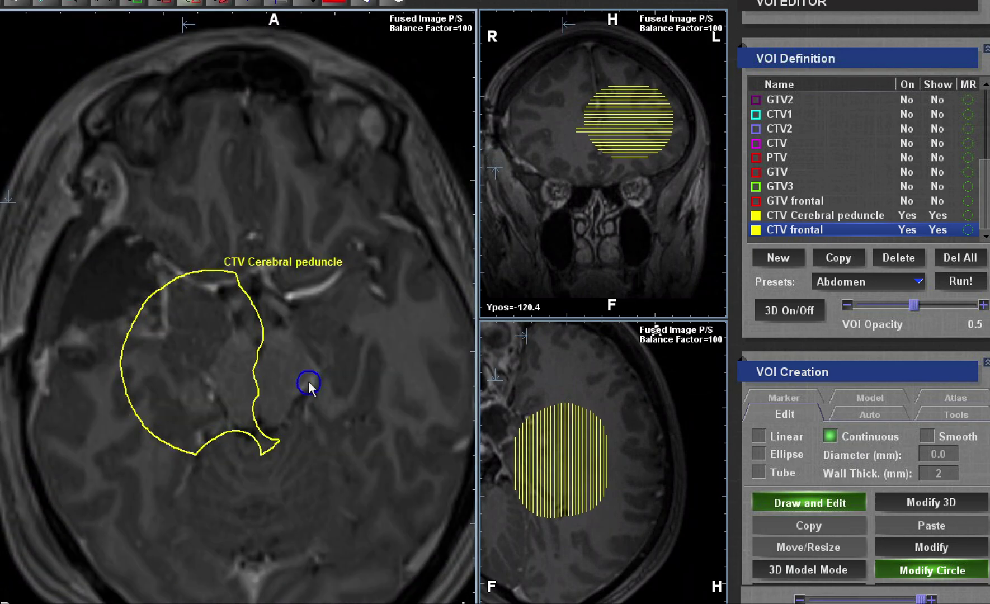
{"action": "scroll", "coordinate": [309, 385], "scroll_direction": "down", "scroll_amount": 6}
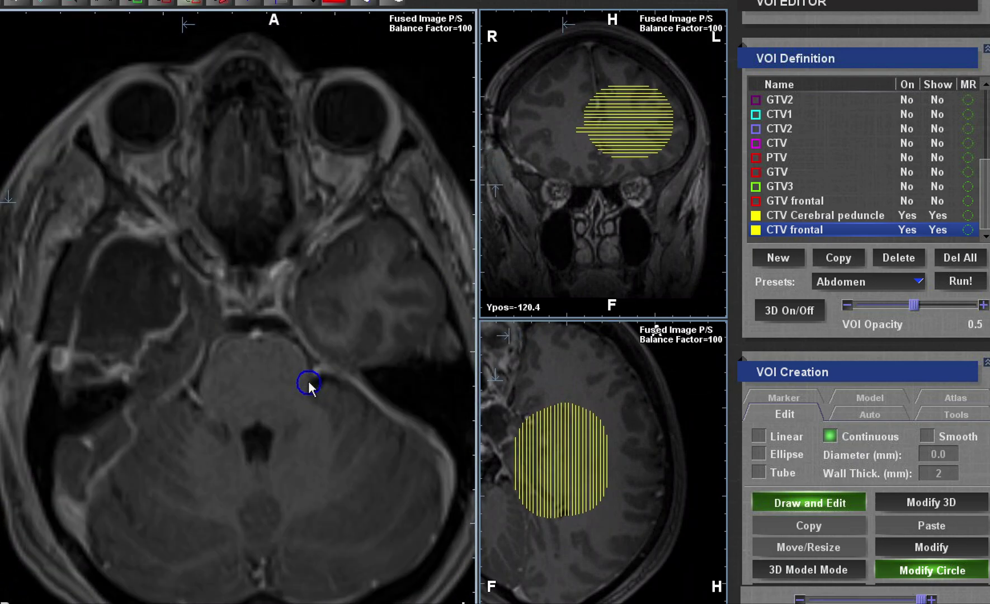
{"action": "scroll", "coordinate": [309, 385], "scroll_direction": "down", "scroll_amount": 2}
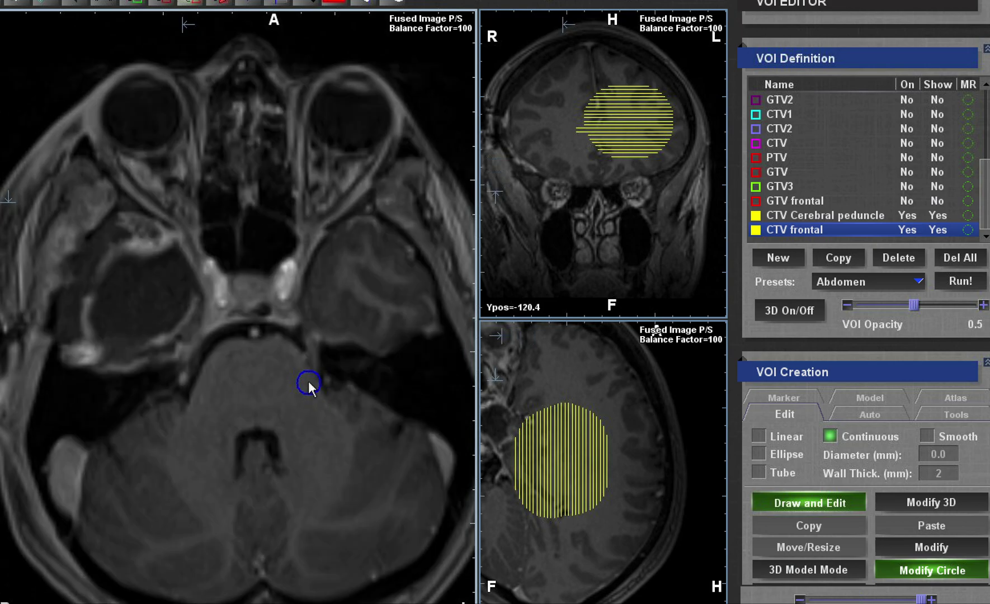
{"action": "scroll", "coordinate": [309, 384], "scroll_direction": "up", "scroll_amount": 5}
{"action": "scroll", "coordinate": [308, 384], "scroll_direction": "up", "scroll_amount": 5}
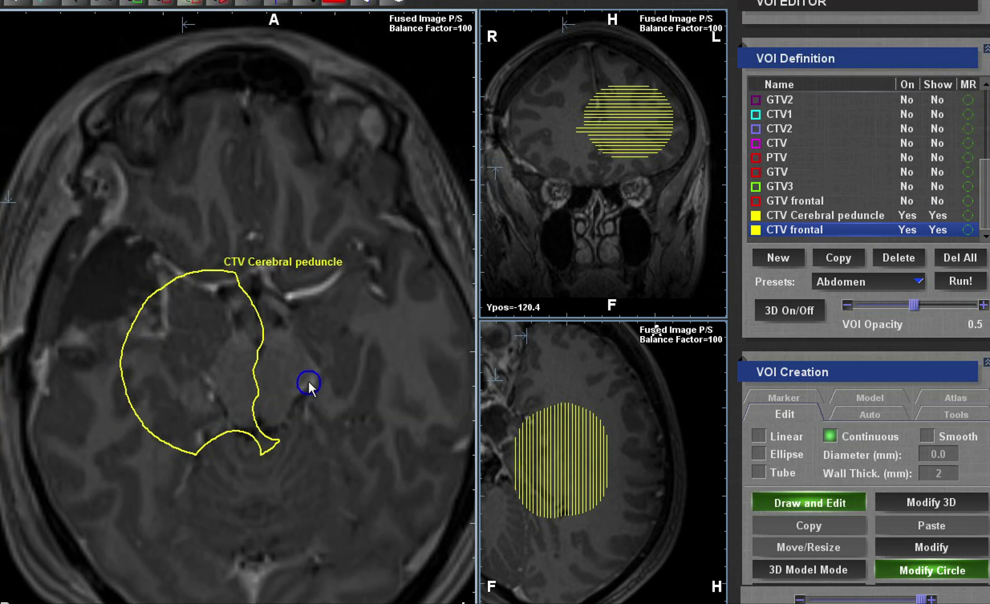
{"action": "scroll", "coordinate": [308, 383], "scroll_direction": "up", "scroll_amount": 4}
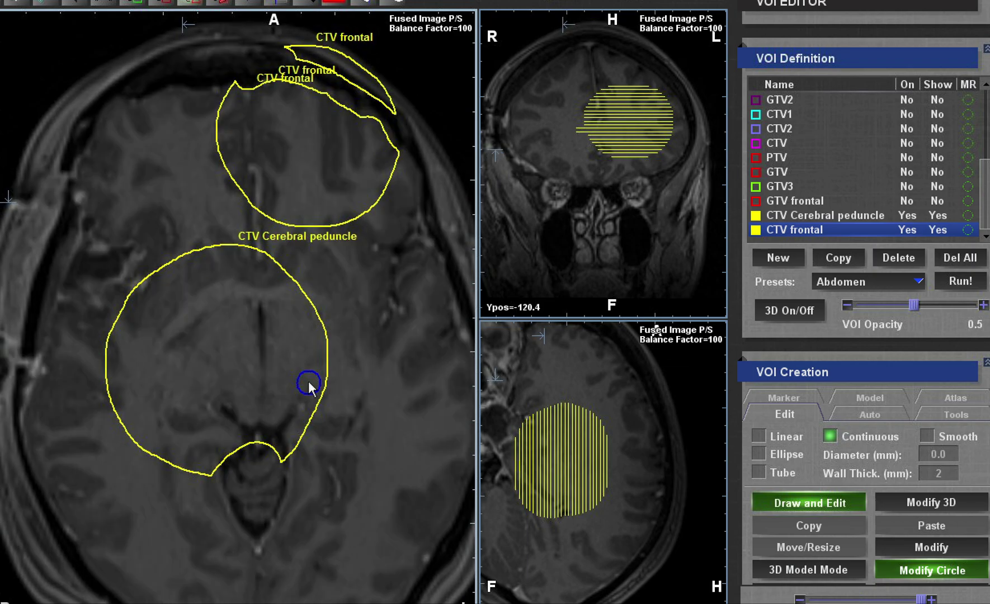
{"action": "scroll", "coordinate": [309, 385], "scroll_direction": "up", "scroll_amount": 1}
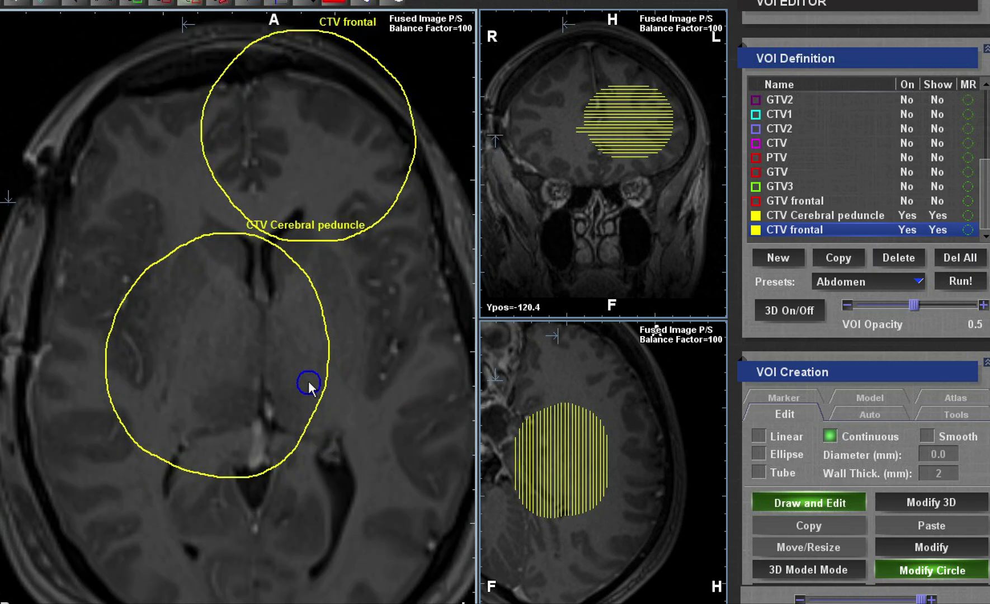